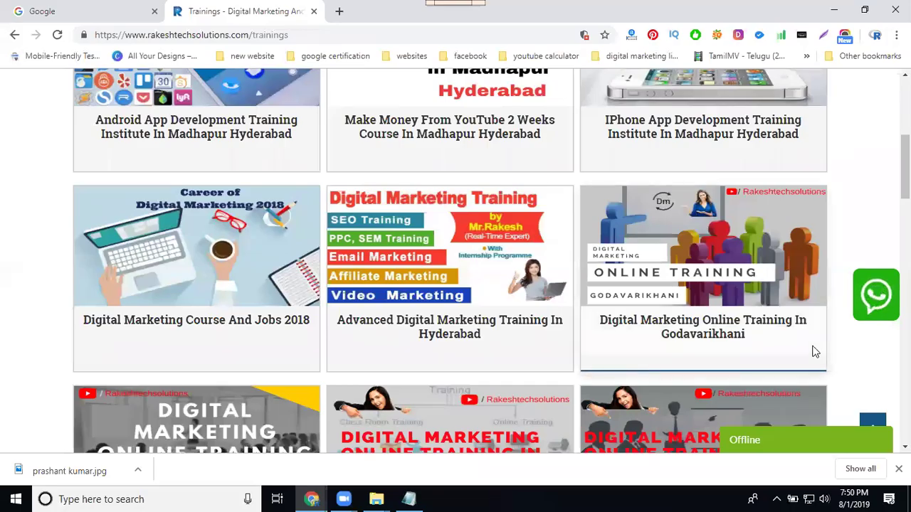
Scroll the Rakesh Tech Solutions Trainings page back up to the top
scroll(261, 124, up, 4)
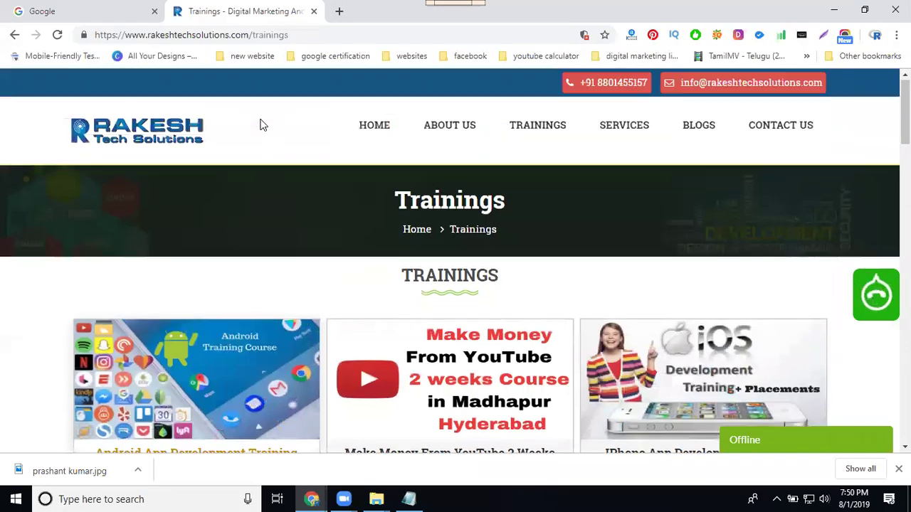
scroll(260, 124, up, 1)
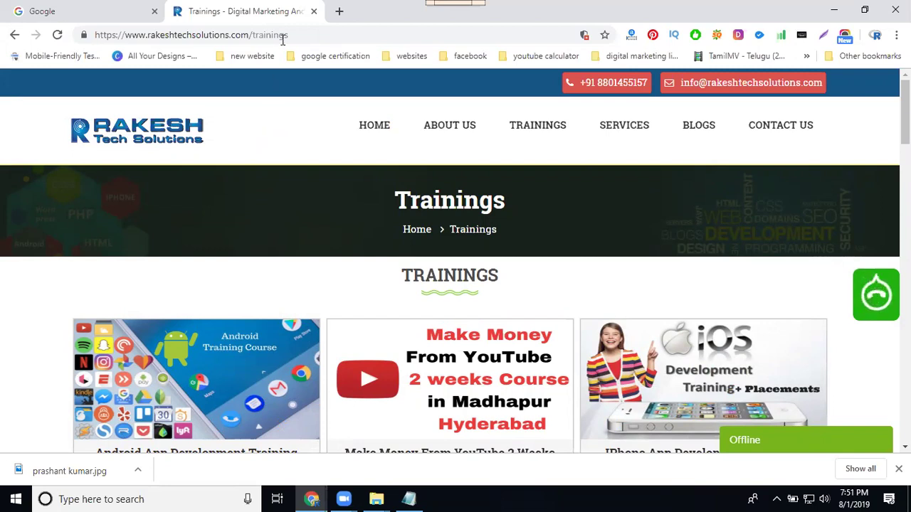
Open a new tab and go to dailymotion.com/in
click(341, 11)
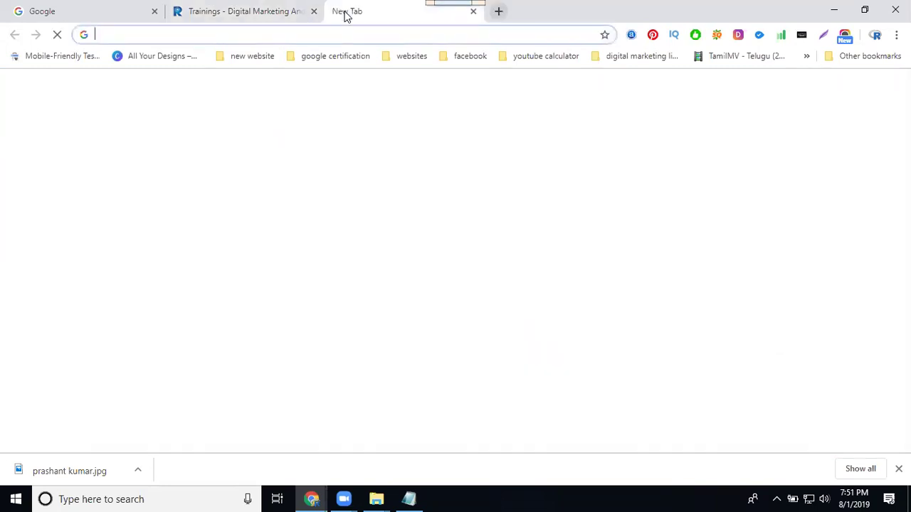
text(dail)
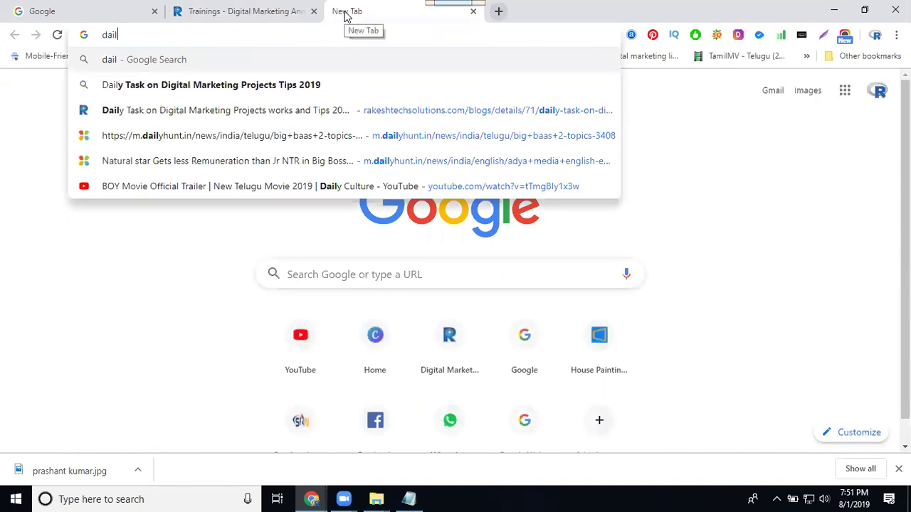
text(ymotio)
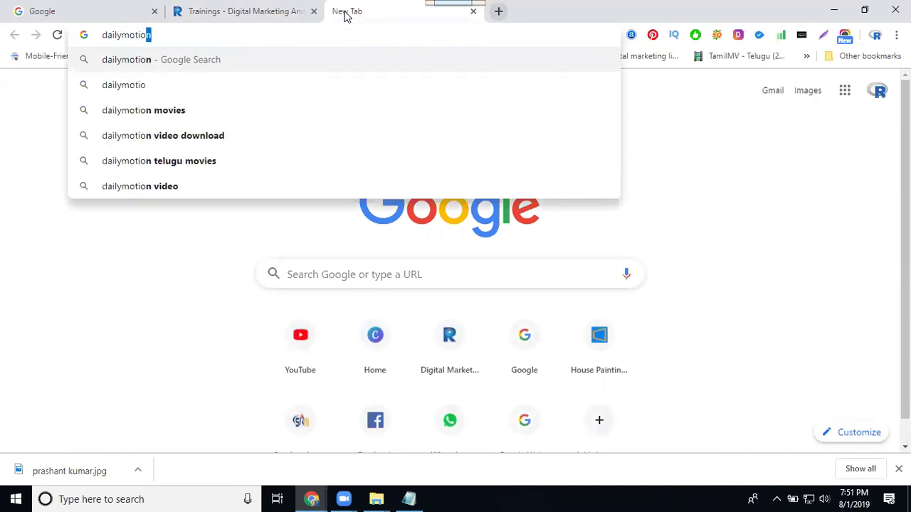
text(n.com)
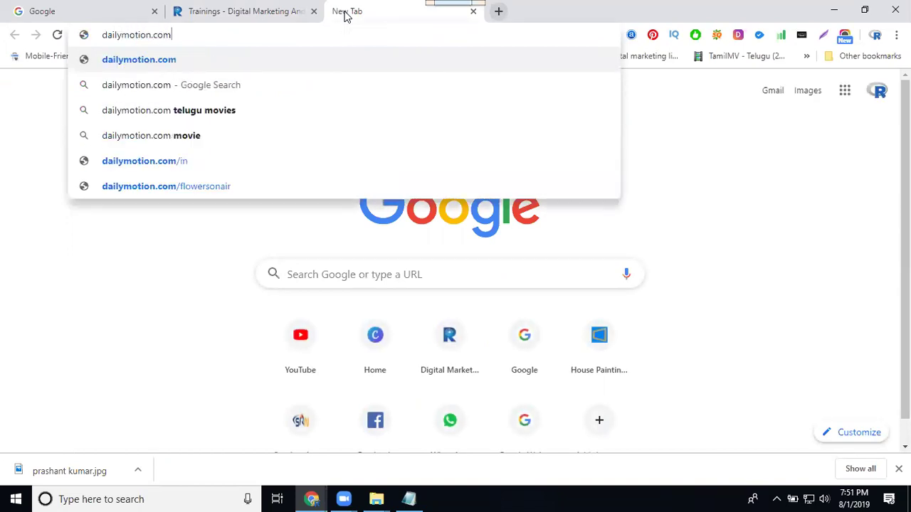
text(/in)
key(Return)
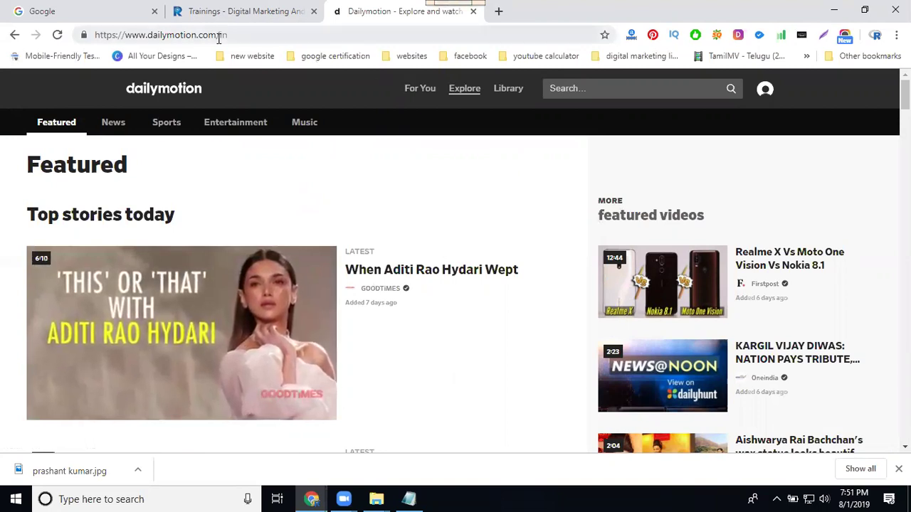
Change the address to dailymotion.com/partner to reach the Partner HQ media list
drag(219, 35, 309, 36)
text(pa)
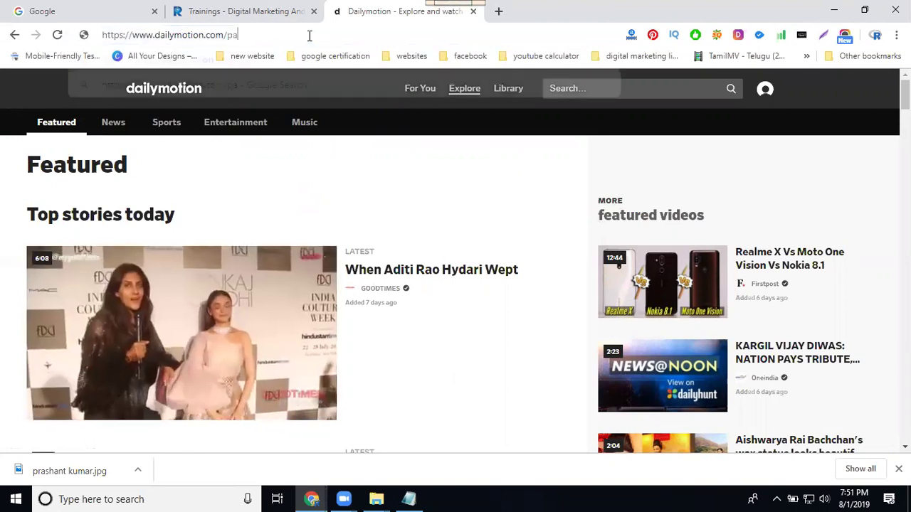
text(rtner)
key(Return)
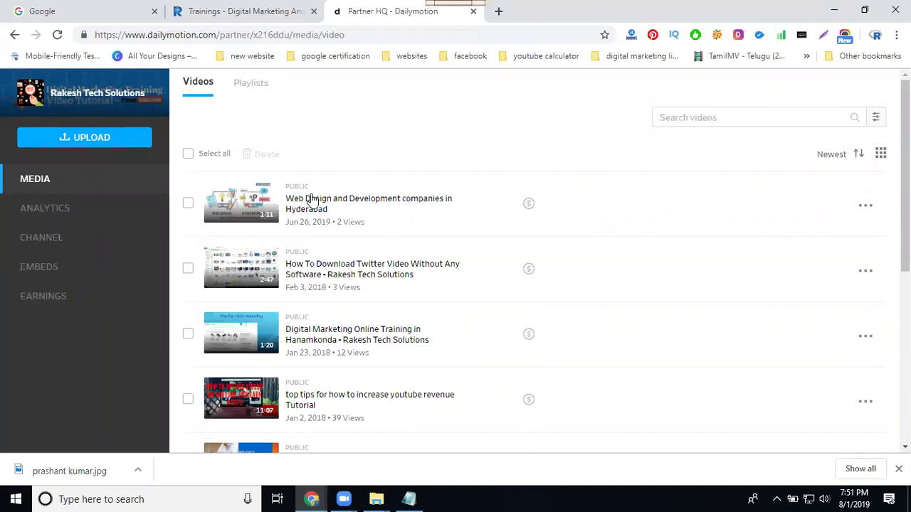
Open the first video's edit link in a new tab, try x7by3cc, then close the 404 tab
right_click(310, 198)
click(365, 211)
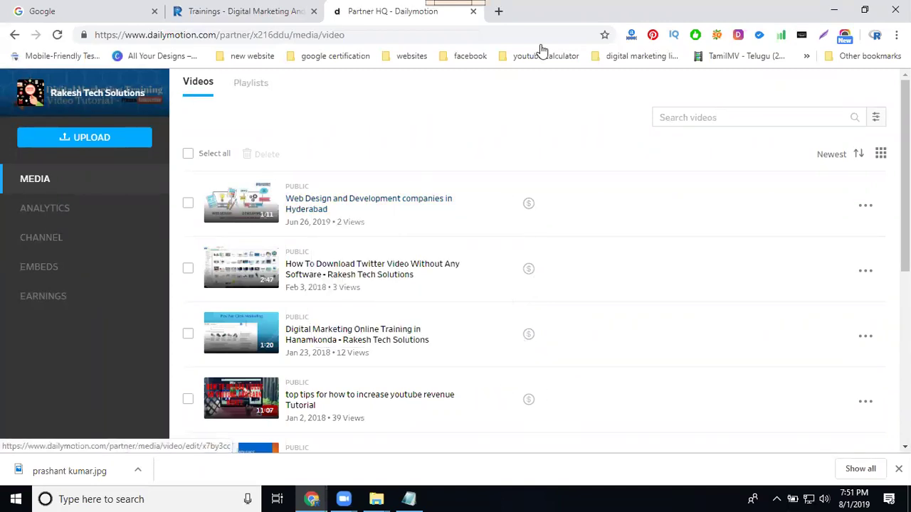
click(551, 12)
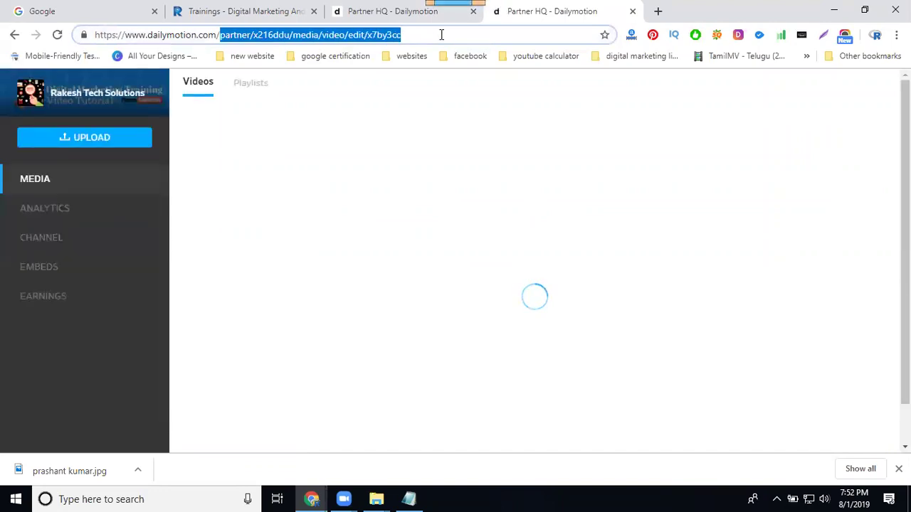
text(x7by3cc)
key(Return)
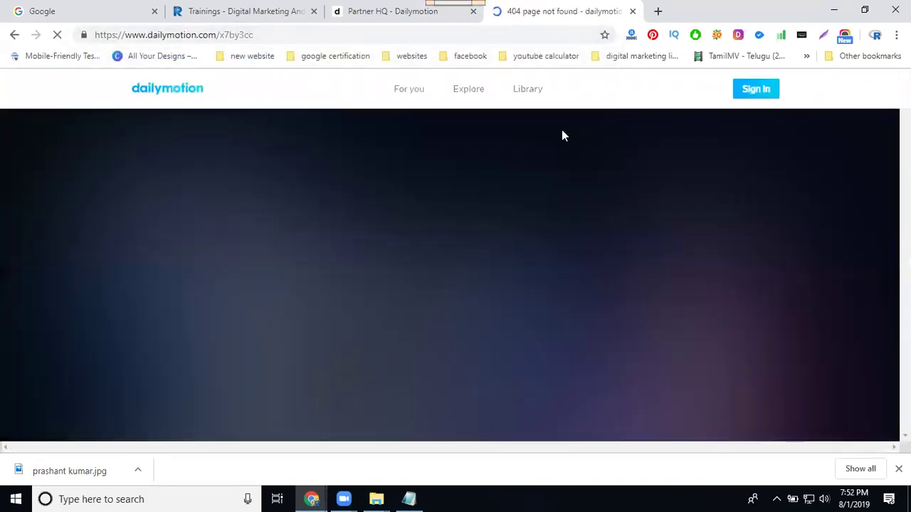
click(632, 11)
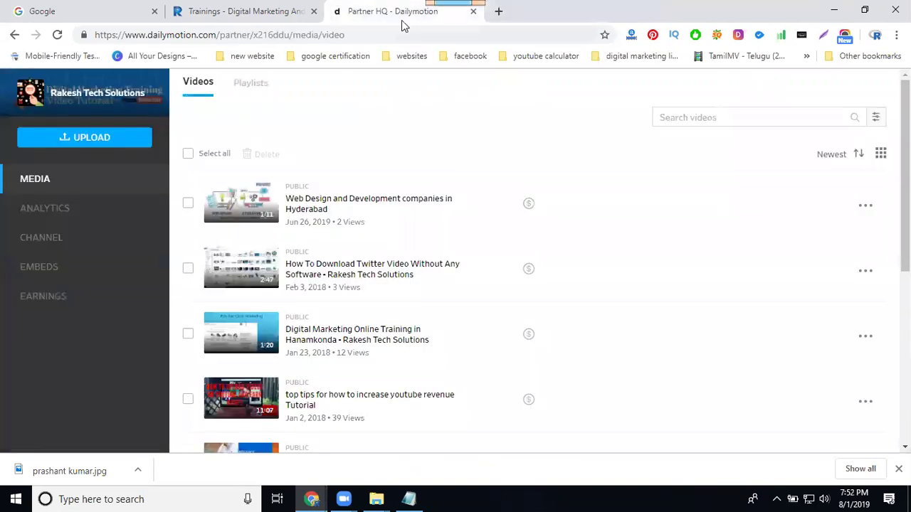
Open the 'Web Design and Development companies in Hyderabad' edit page and use the current frame as thumbnail
middle_click(339, 205)
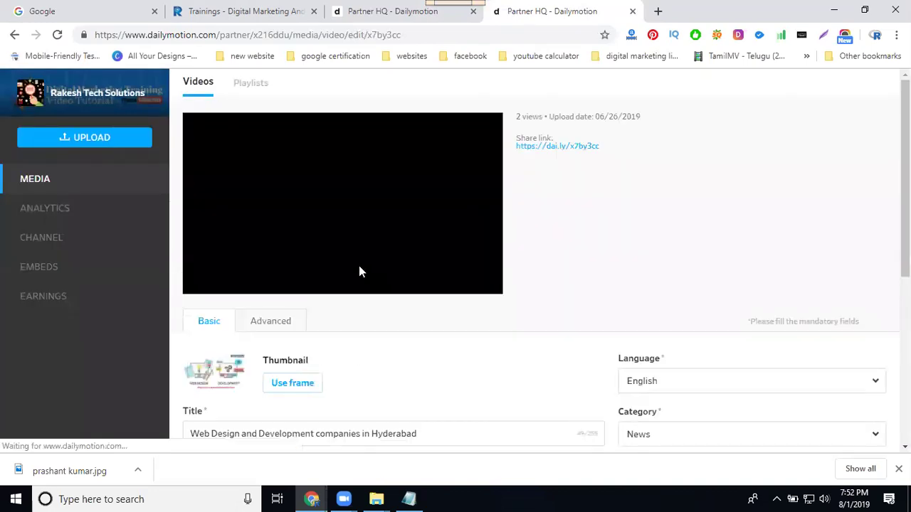
scroll(582, 291, down, 2)
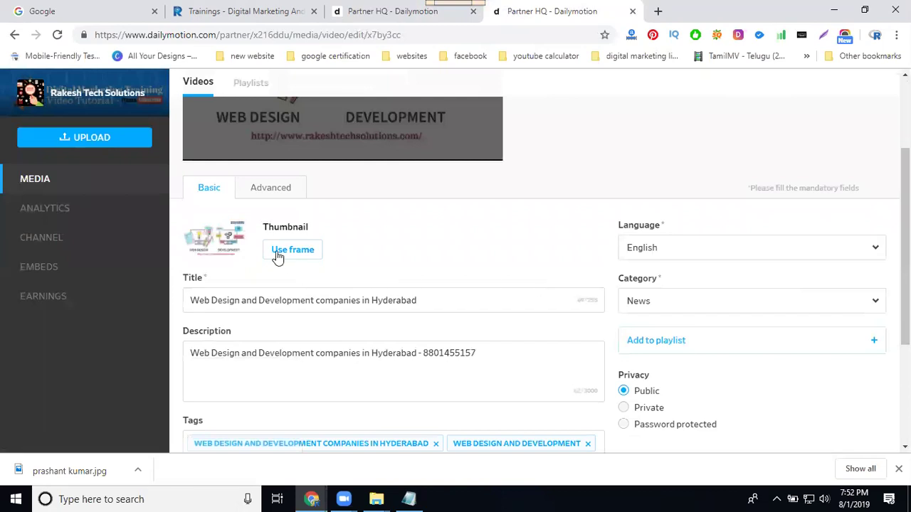
scroll(285, 228, down, 1)
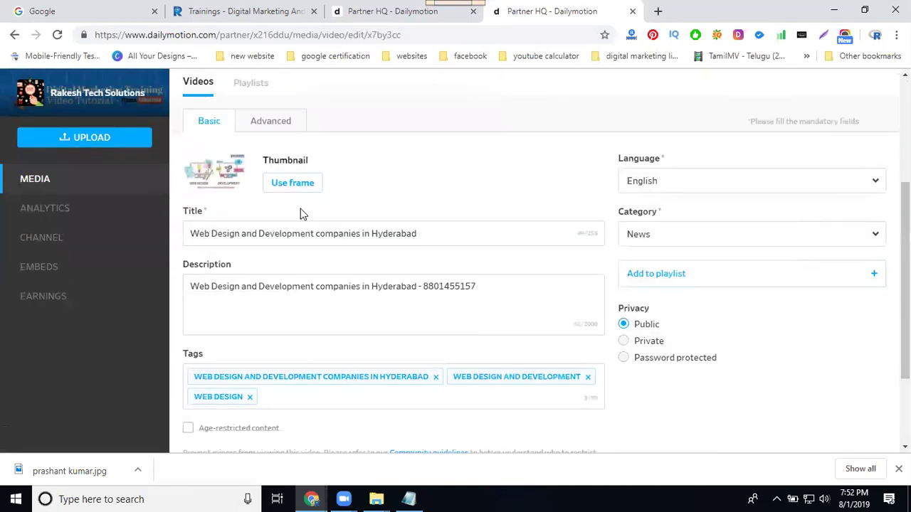
click(279, 121)
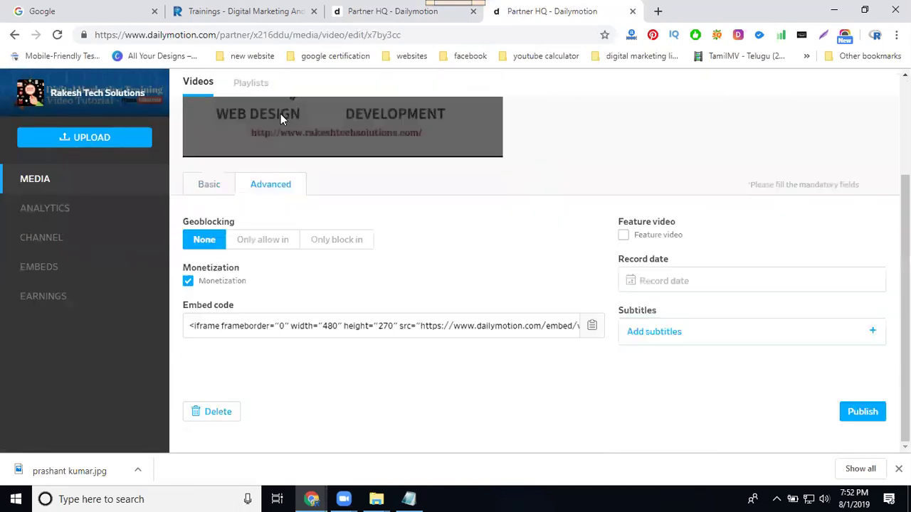
click(214, 186)
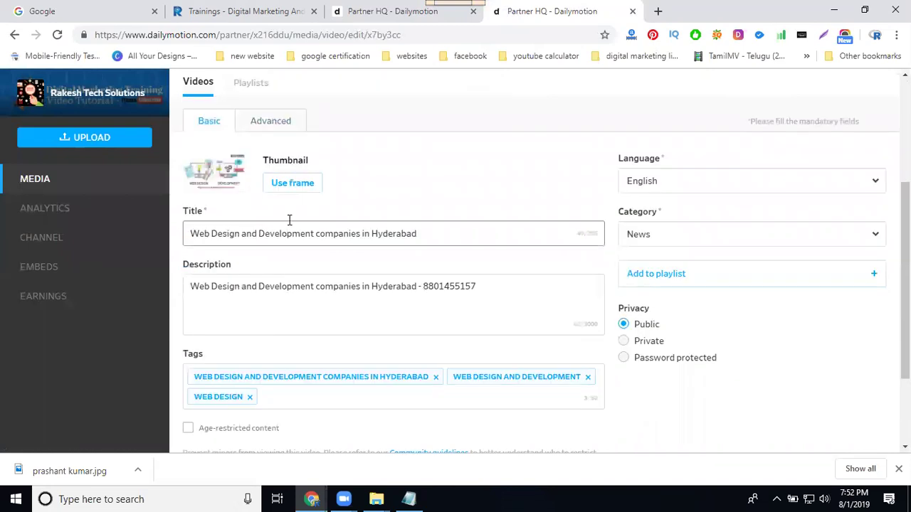
click(292, 183)
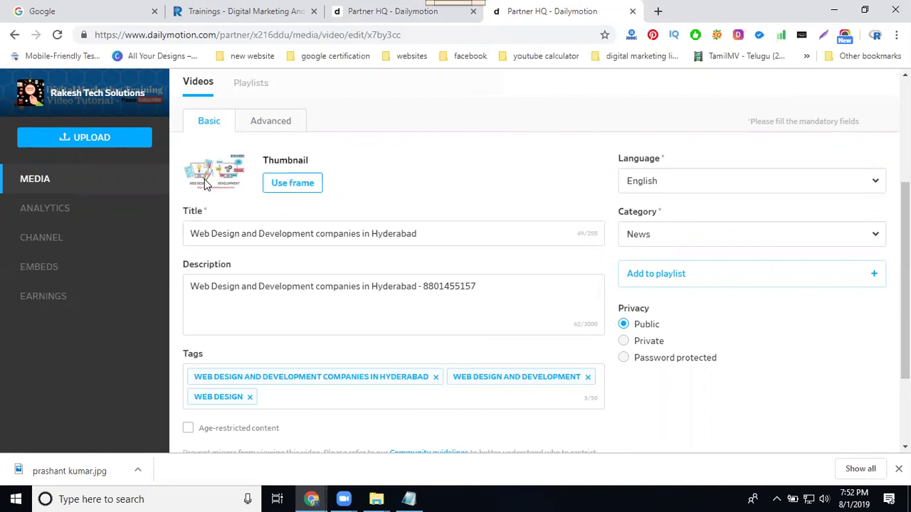
Review the video's description, then its Advanced settings showing monetization turned on
click(242, 235)
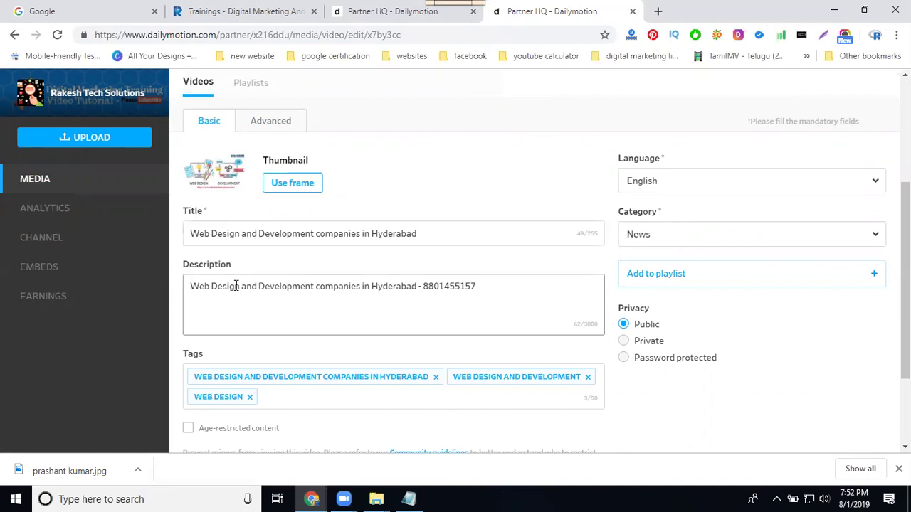
scroll(242, 366, down, 1)
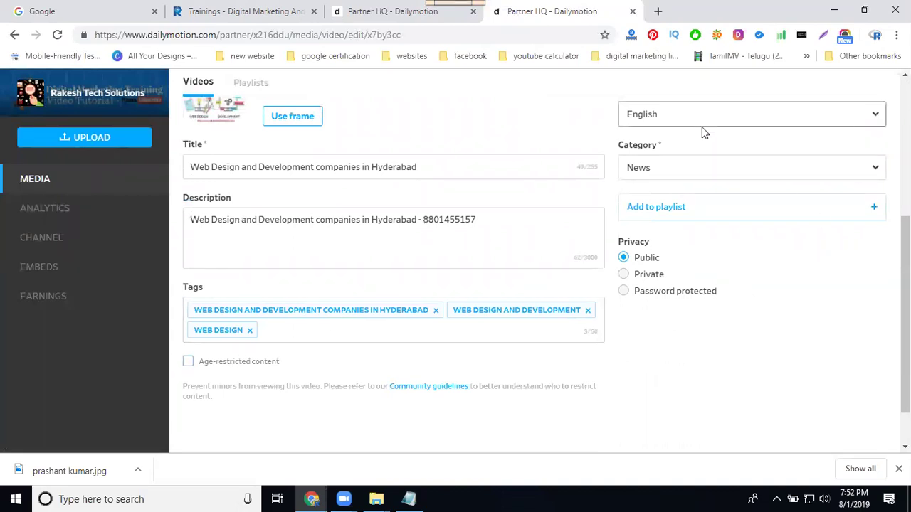
scroll(669, 193, up, 1)
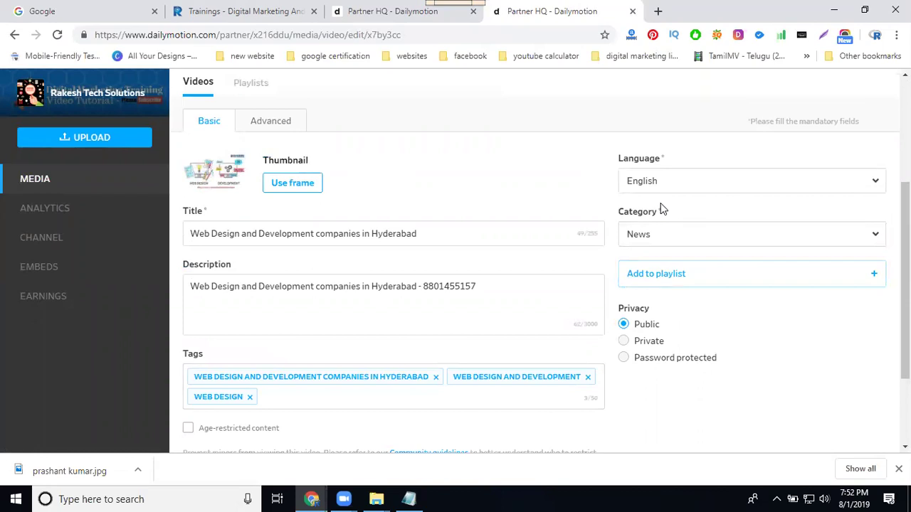
click(269, 122)
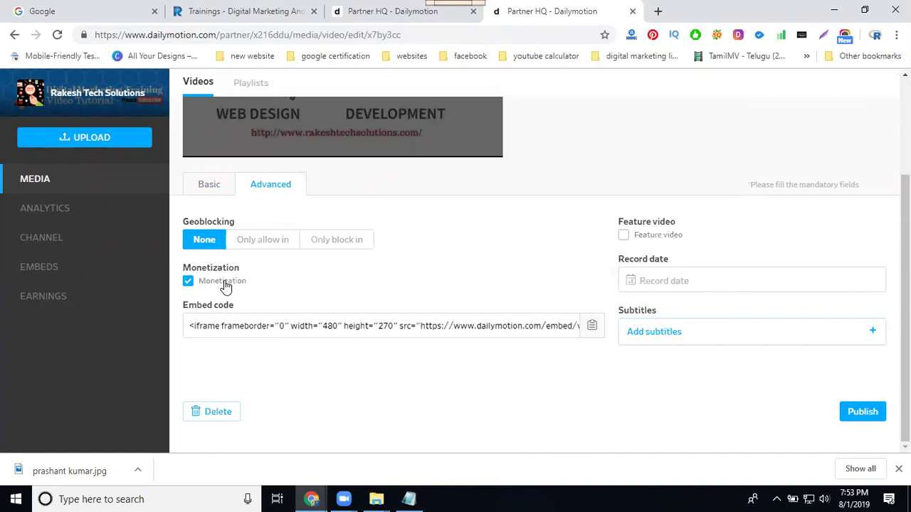
scroll(401, 278, up, 1)
scroll(477, 221, up, 1)
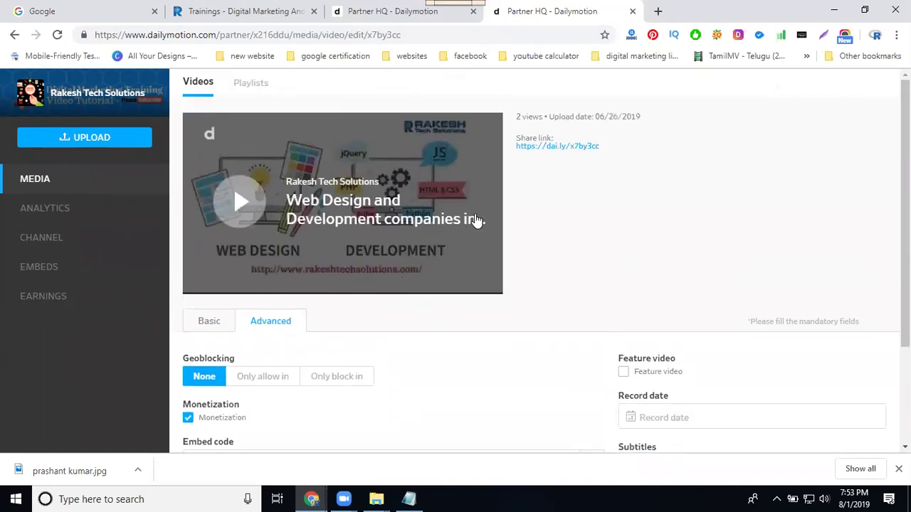
click(587, 151)
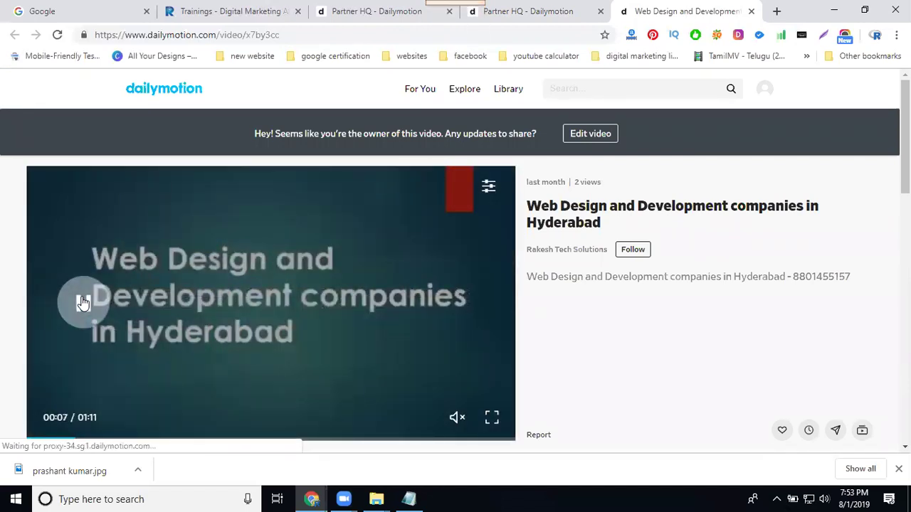
click(82, 302)
scroll(364, 271, down, 1)
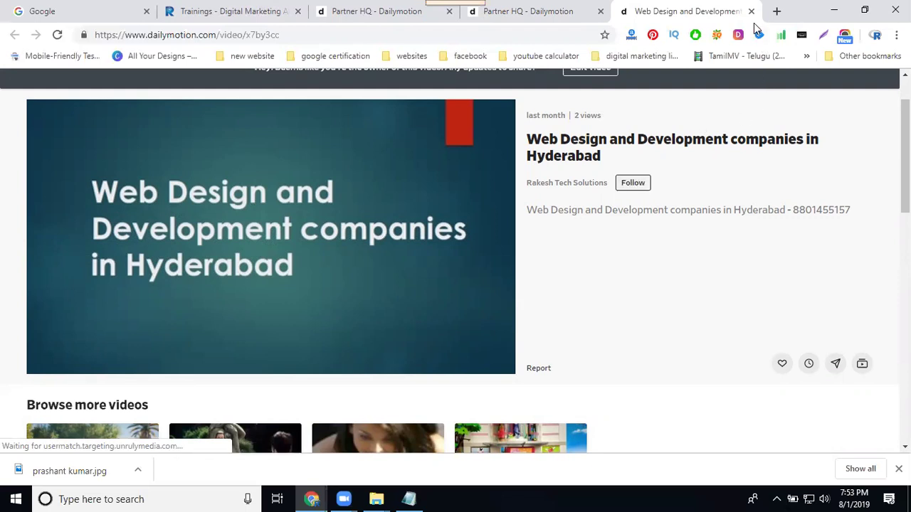
Close the public video page and load the dailymotion.com home page from the edit tab
key(ctrl+w)
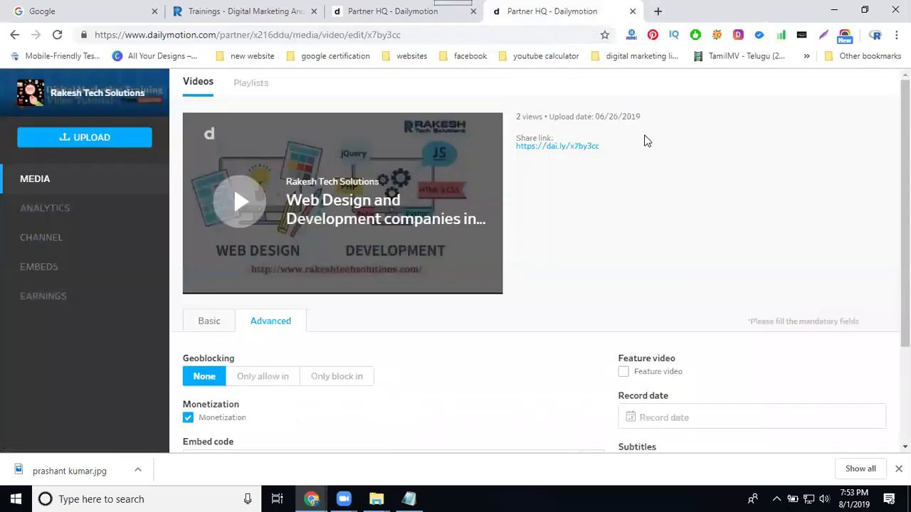
click(399, 10)
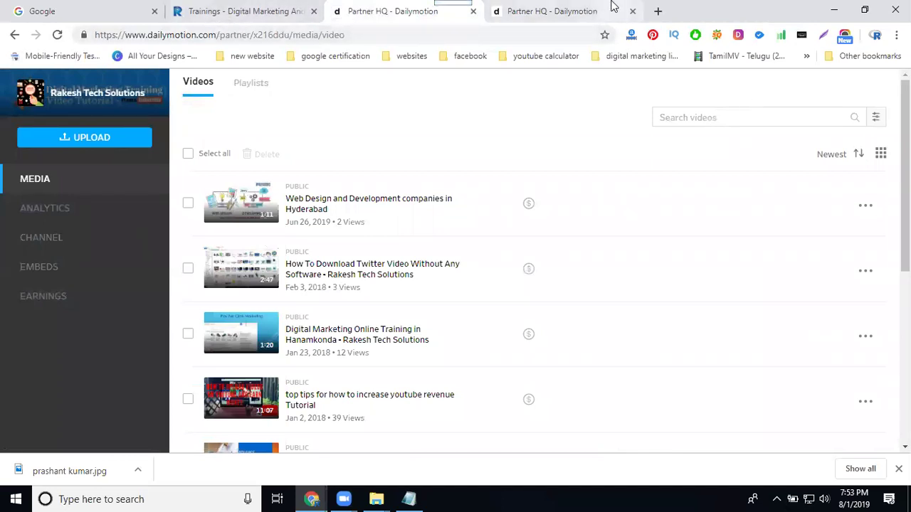
click(605, 11)
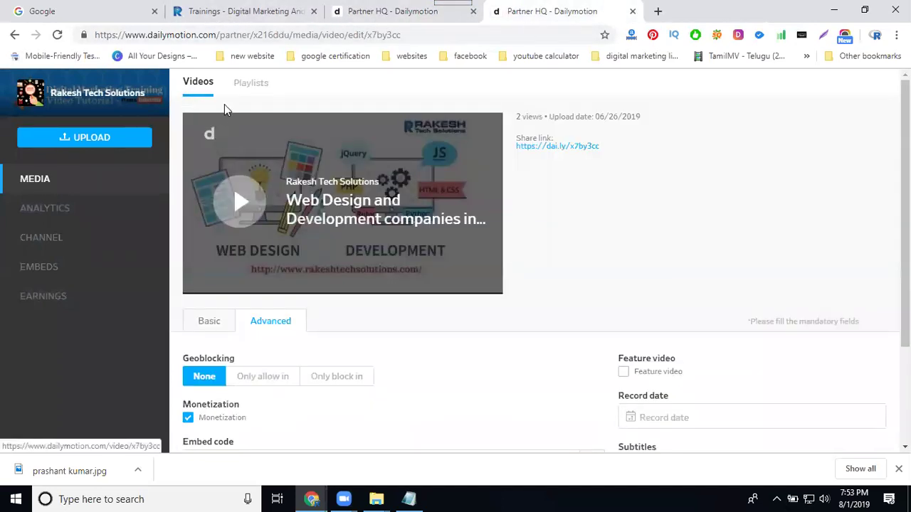
drag(220, 34, 329, 34)
drag(510, 50, 522, 54)
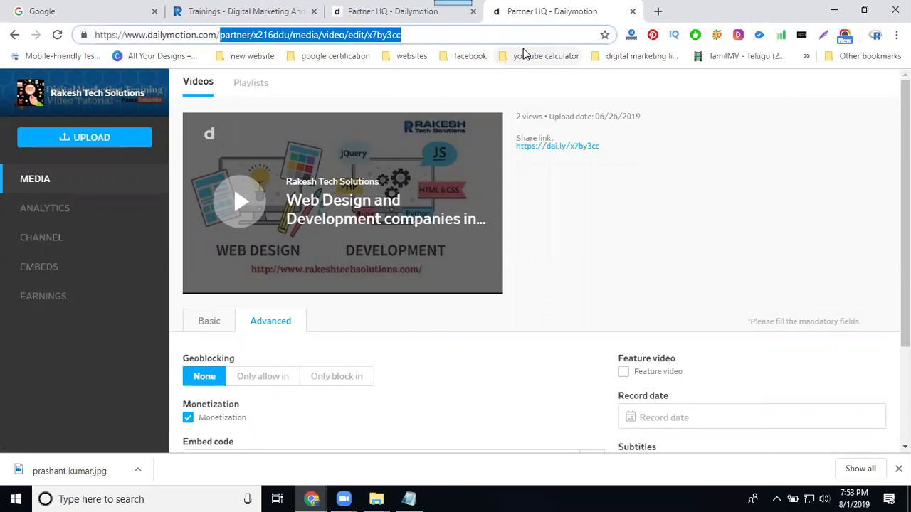
key(BackSpace)
key(Return)
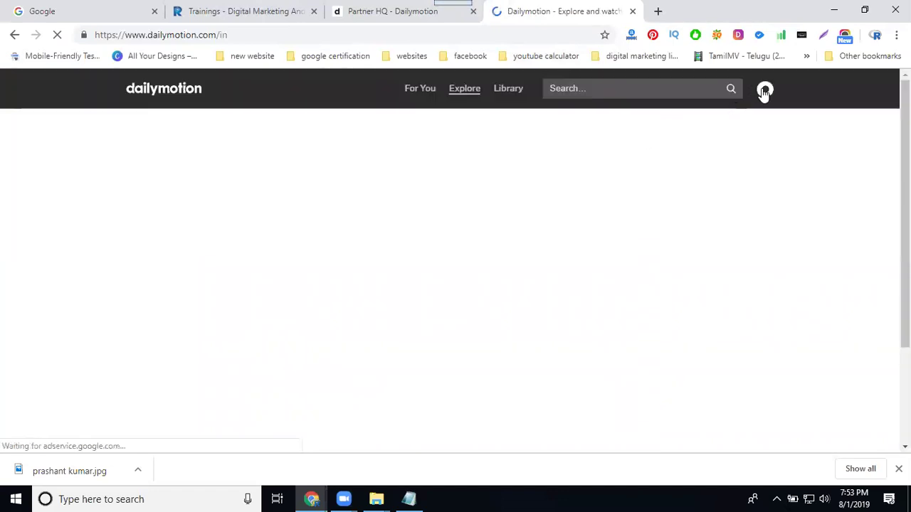
Go to Your Channel from the account menu and open Edit Channel's Basic info
click(763, 91)
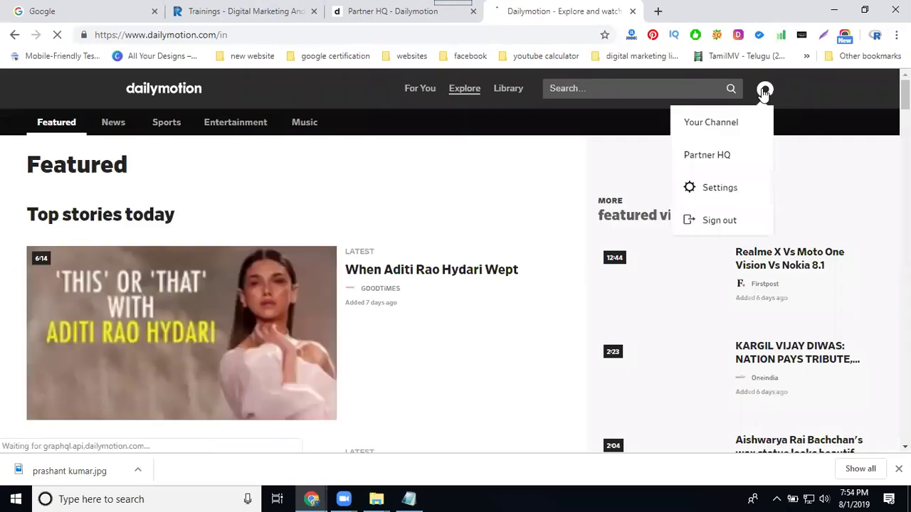
click(719, 123)
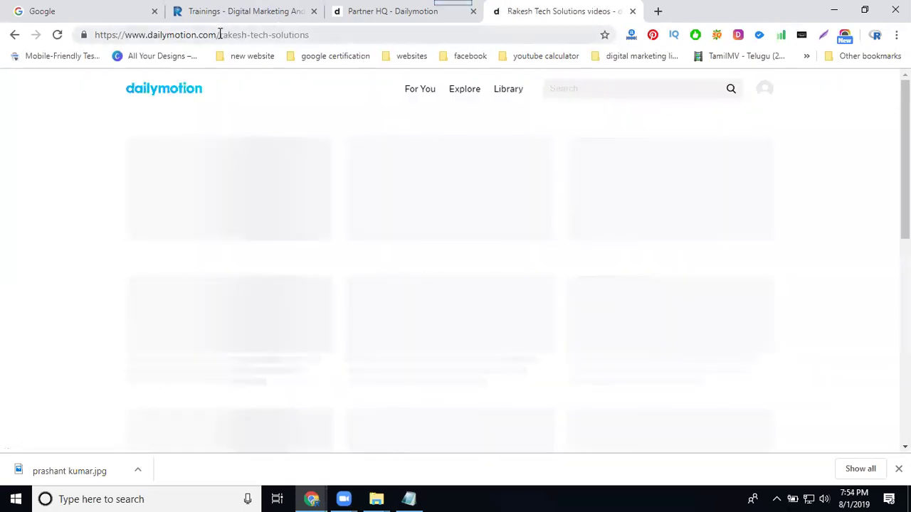
drag(220, 34, 320, 31)
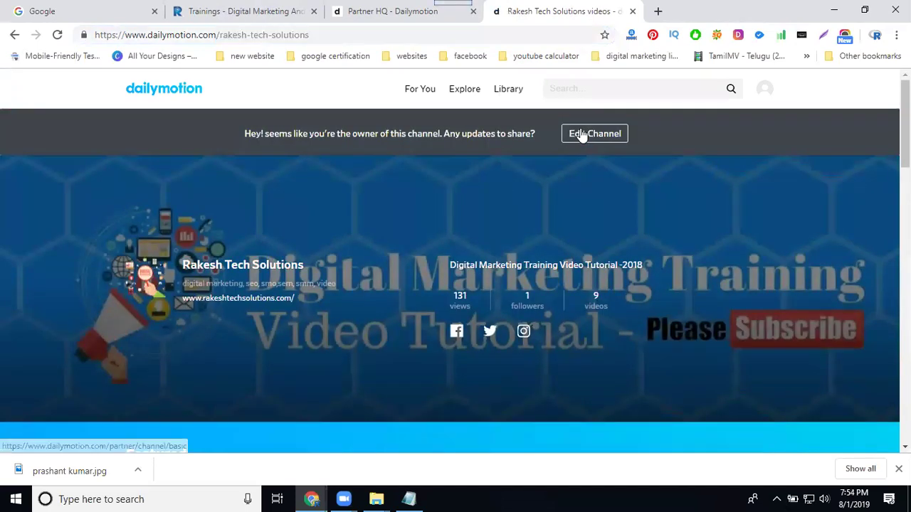
click(581, 135)
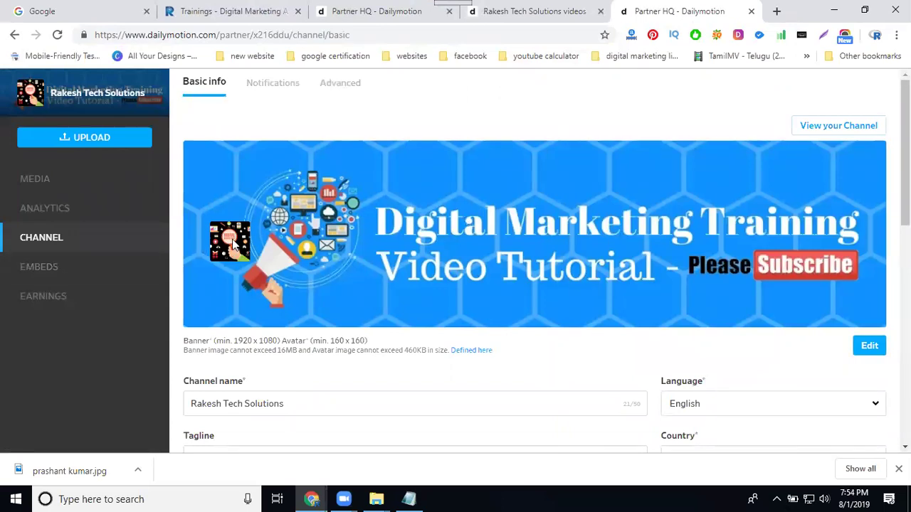
scroll(235, 249, down, 2)
scroll(235, 260, down, 2)
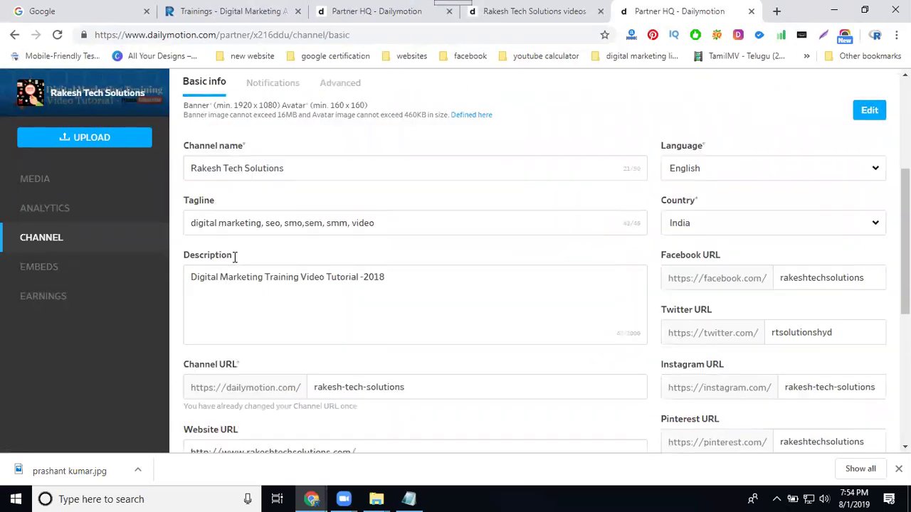
scroll(238, 263, down, 2)
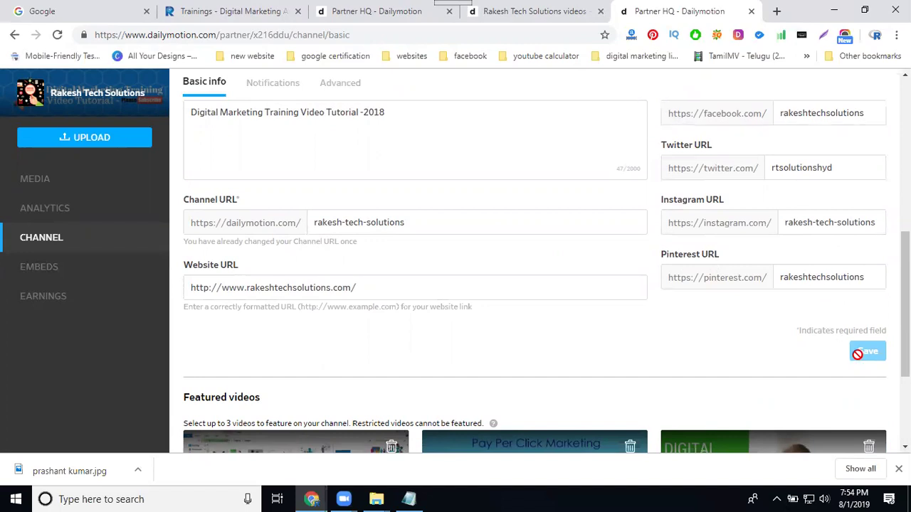
scroll(598, 271, down, 3)
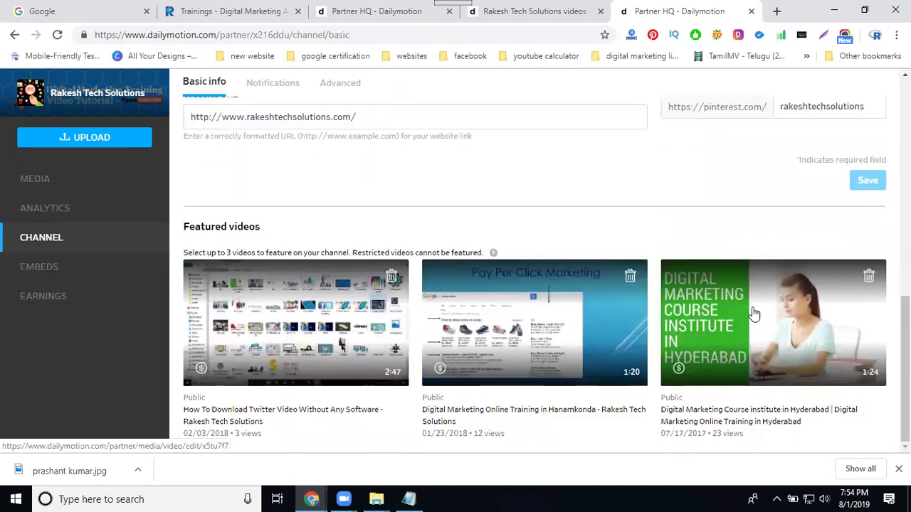
scroll(754, 313, up, 3)
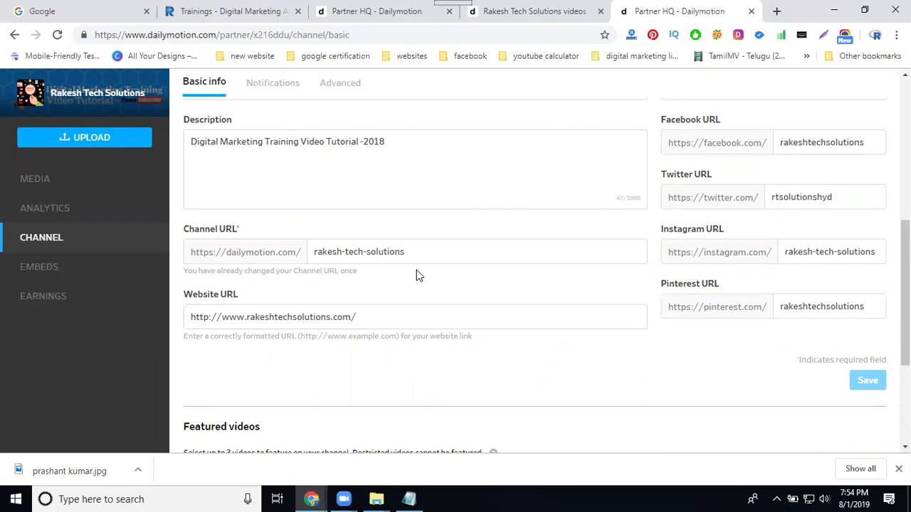
scroll(416, 276, up, 4)
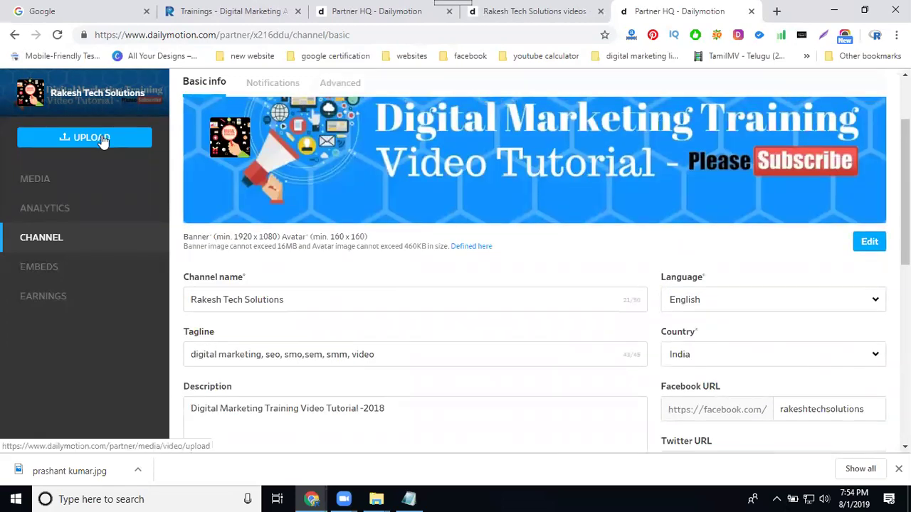
Go to the Partner HQ upload page and open the video file chooser
click(353, 14)
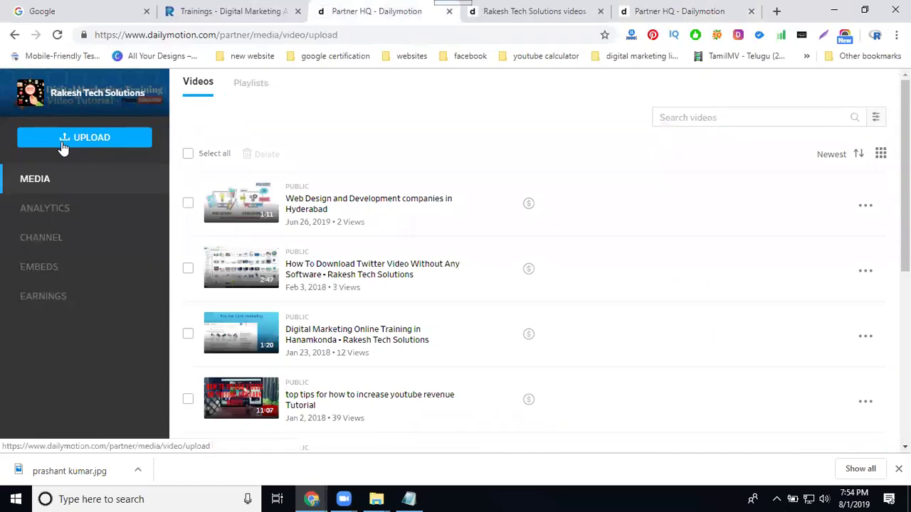
click(63, 140)
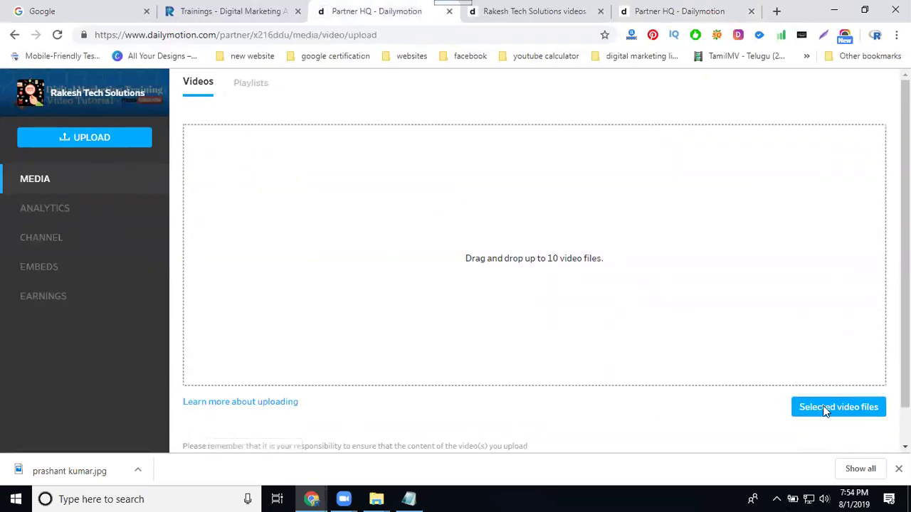
click(824, 411)
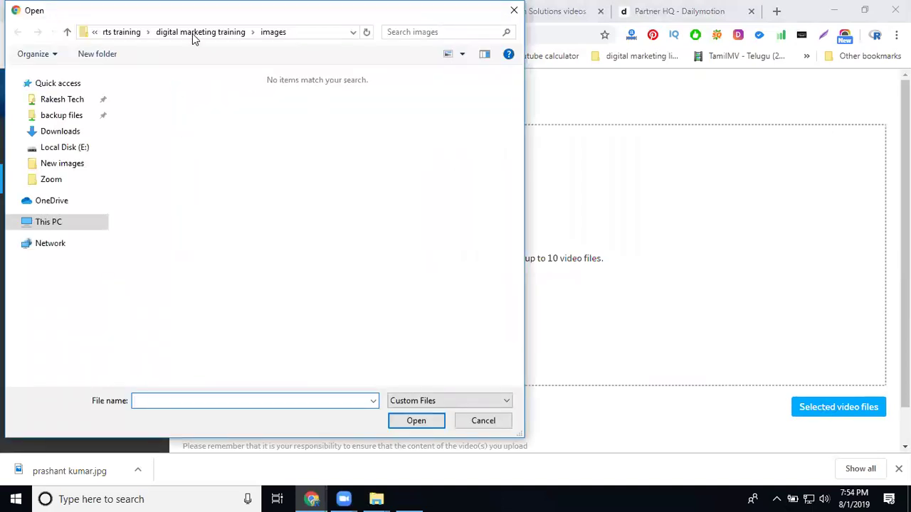
Upload the Madhapur digital marketing training video from the 'ppt and videos' folder
click(192, 33)
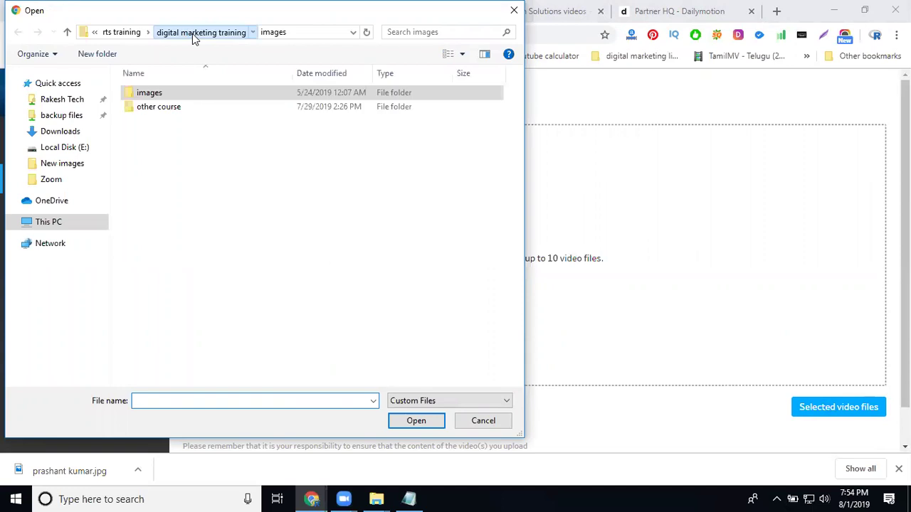
click(184, 107)
double_click(183, 107)
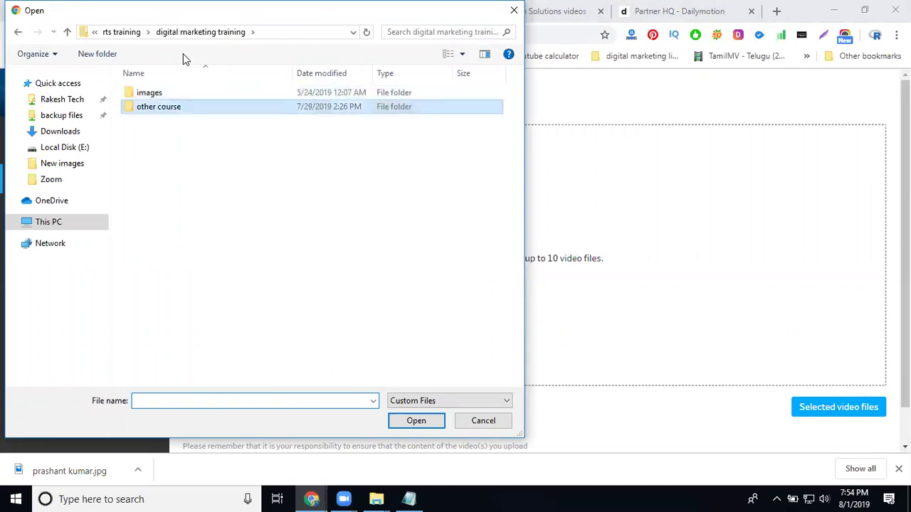
click(134, 32)
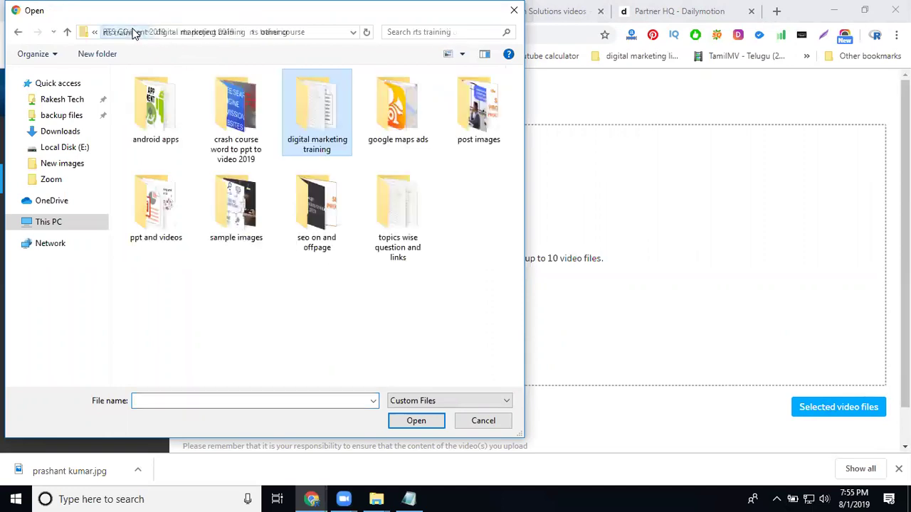
double_click(318, 134)
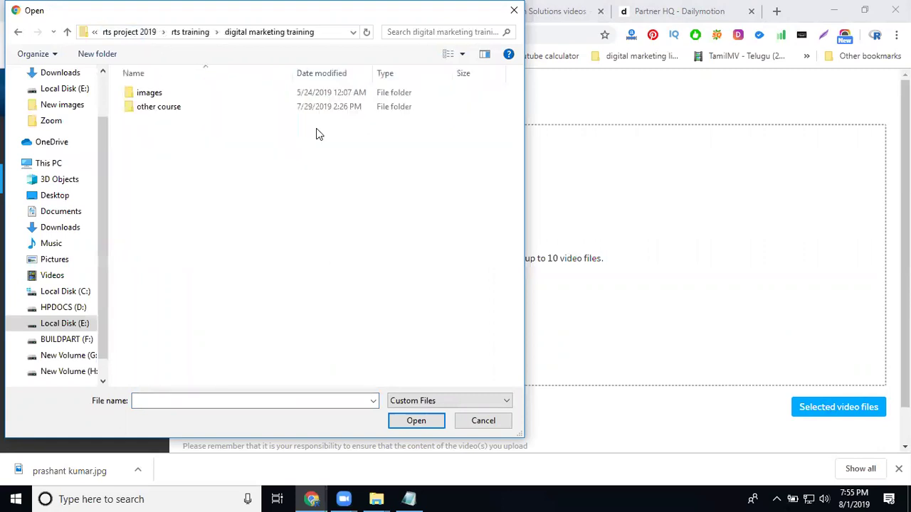
click(134, 33)
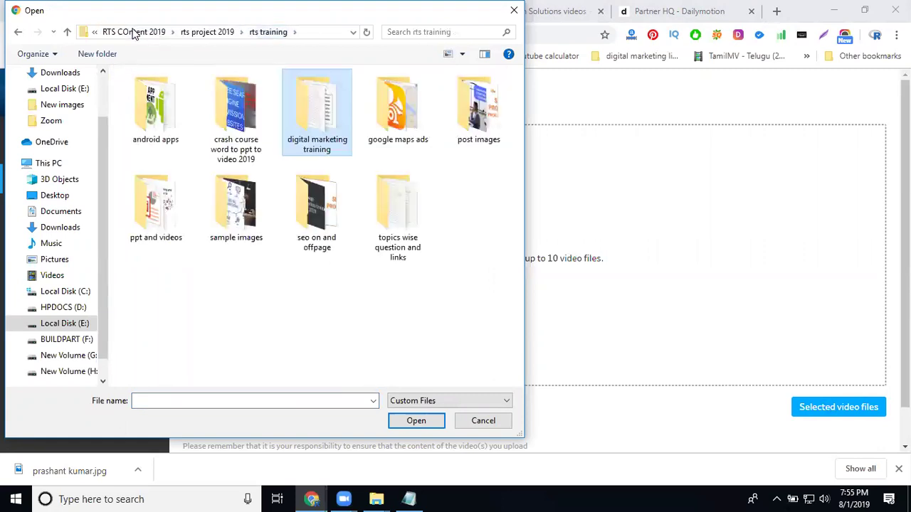
double_click(153, 201)
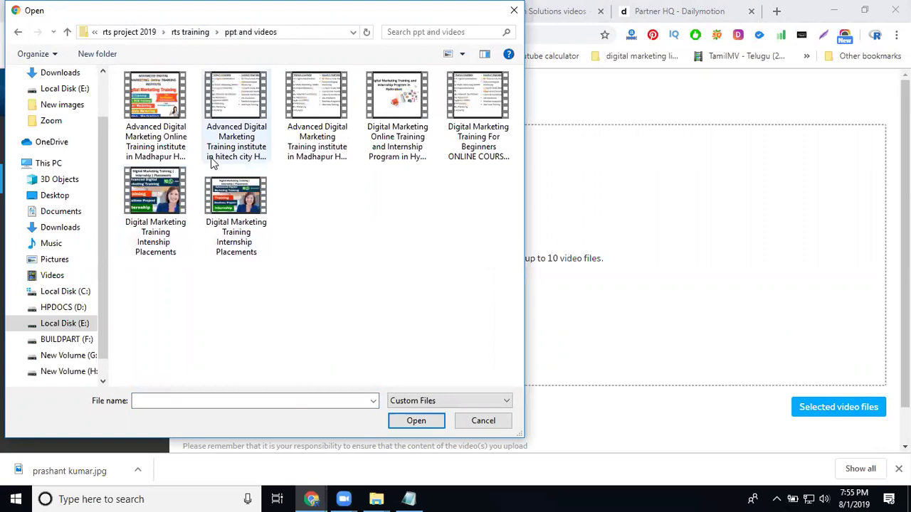
click(170, 140)
click(167, 151)
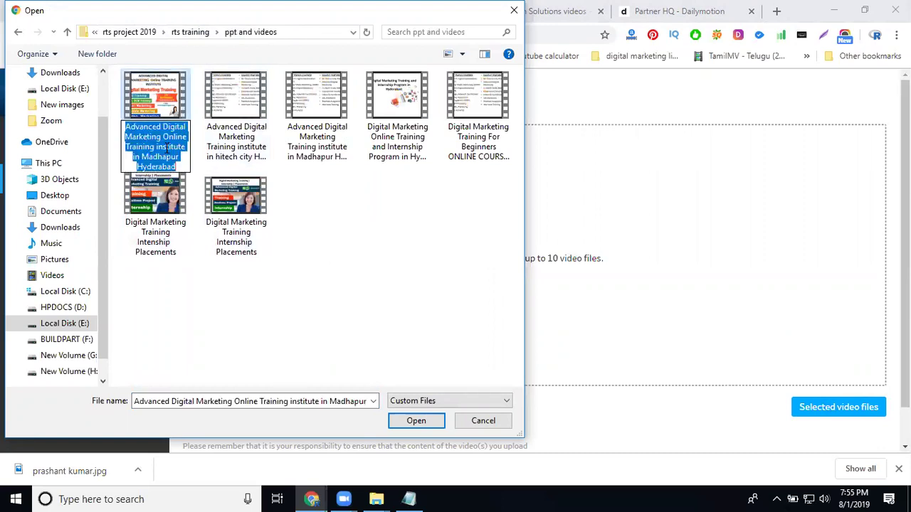
click(168, 104)
double_click(169, 104)
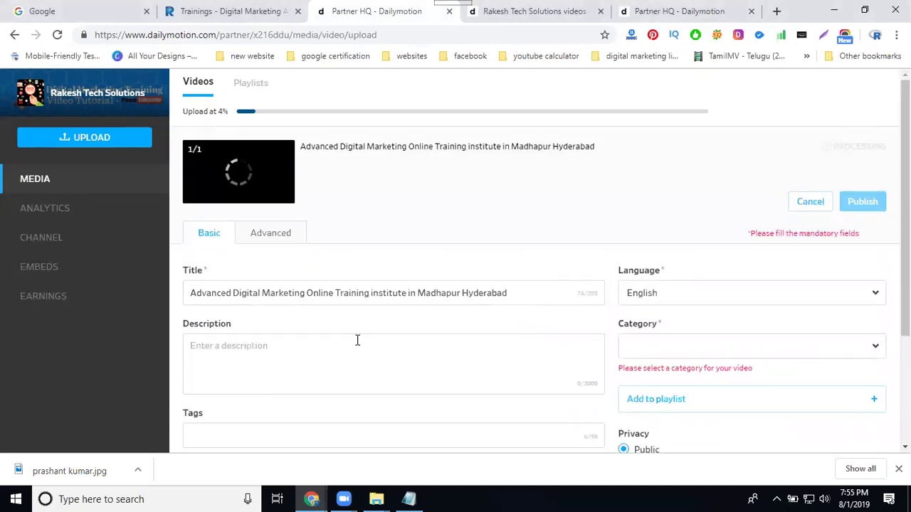
Fill the description with the video title followed by the contact phone number
click(356, 340)
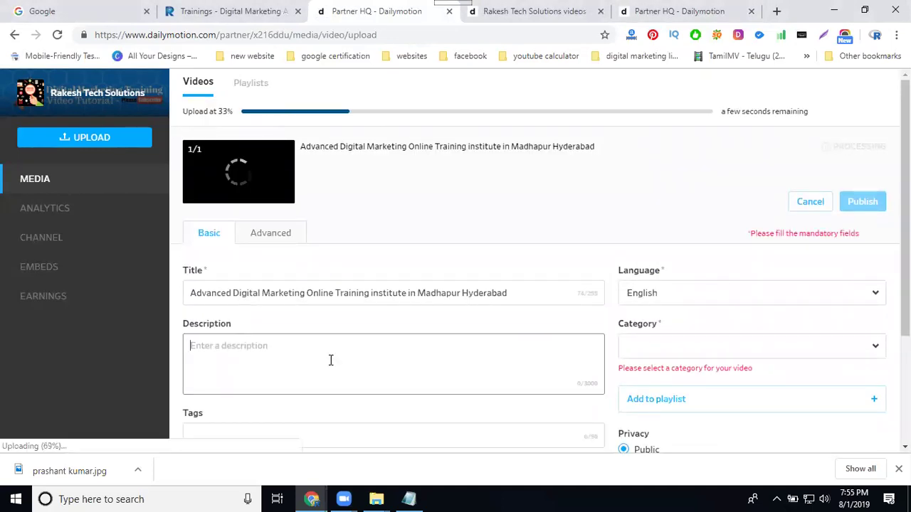
text(Advanced Digital Marketing Online Training institute in Madhapur Hyderabad)
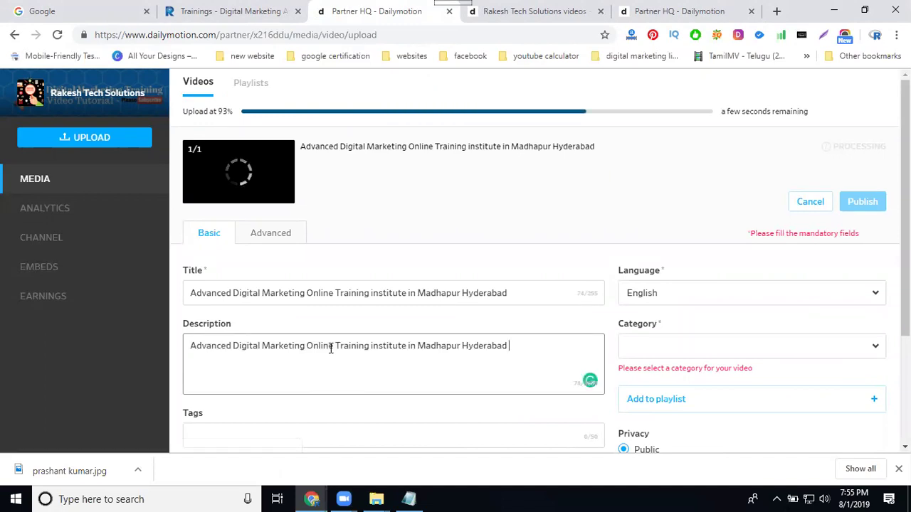
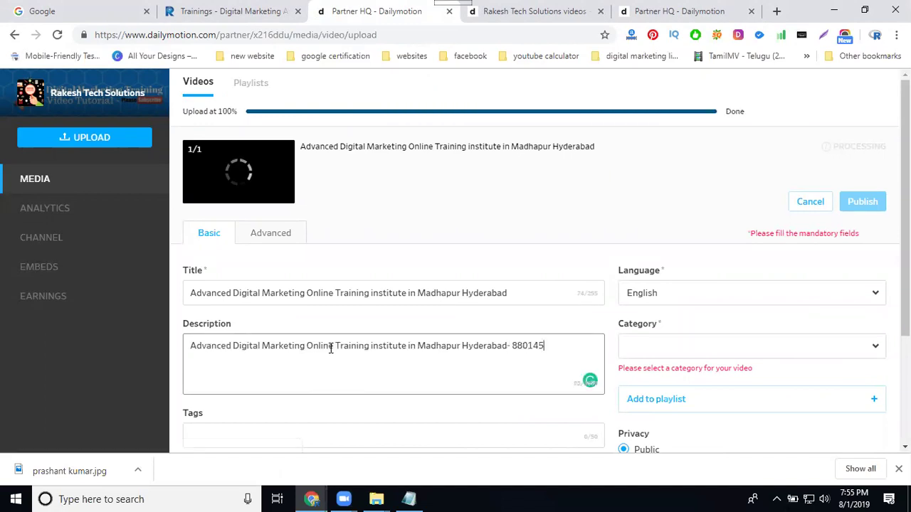
scroll(319, 337, down, 2)
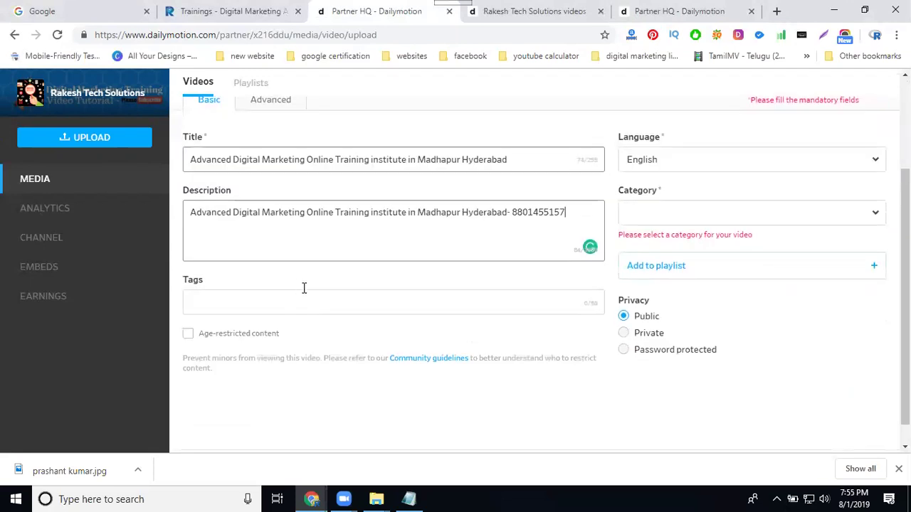
Tag the video with its title, DIGITAL MARKETING TRAINING and DIGITAL MARKETING COURSE
click(299, 300)
text(ADVANCED DIGITAL MARKETING ONLINE TRAINING INSTITUTE IN MADHAPUR HYDERABAD)
key(Return)
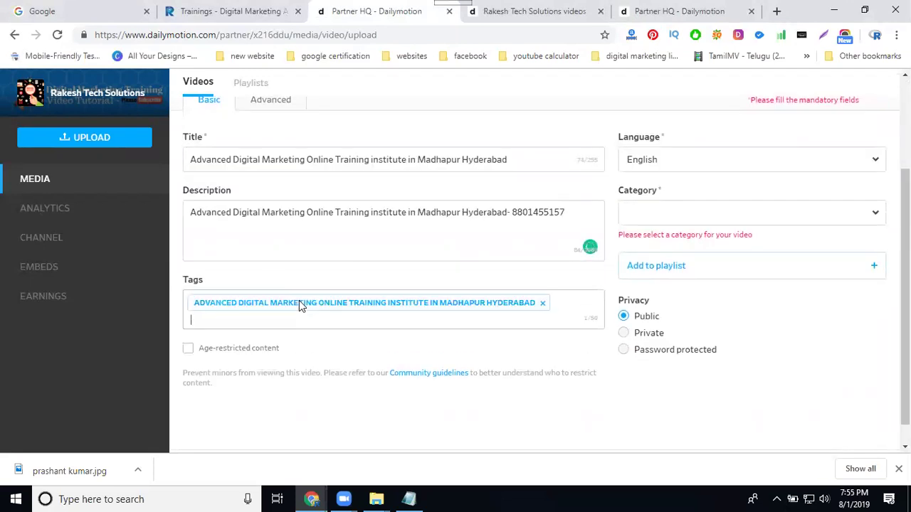
text(DIGITAL)
text( MARKETING)
text( TRAINING)
key(Return)
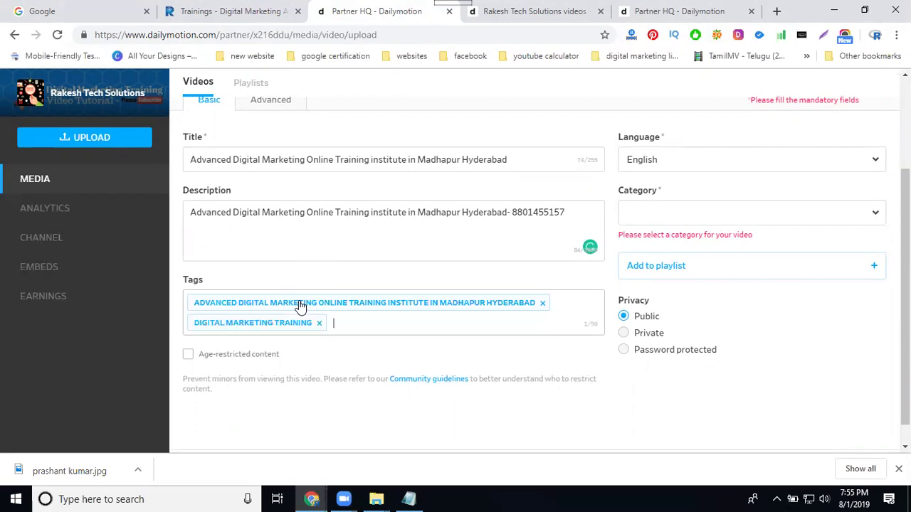
text(IGIT)
text( MA)
text(RKETING COUR)
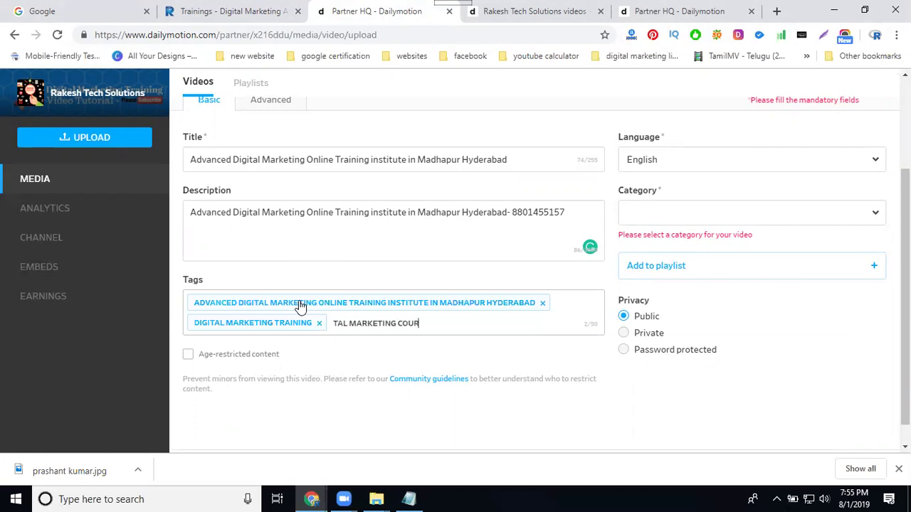
text(SE)
key(Return)
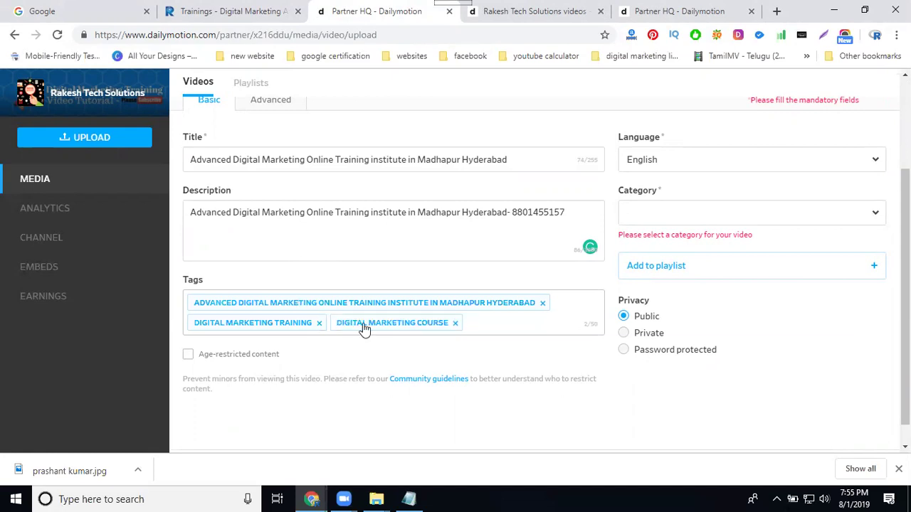
Set the video category to Education
click(698, 212)
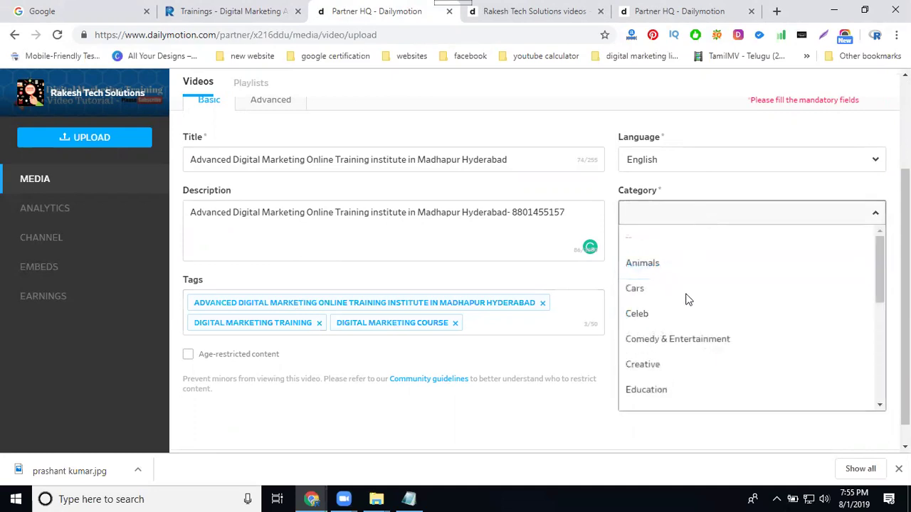
click(656, 366)
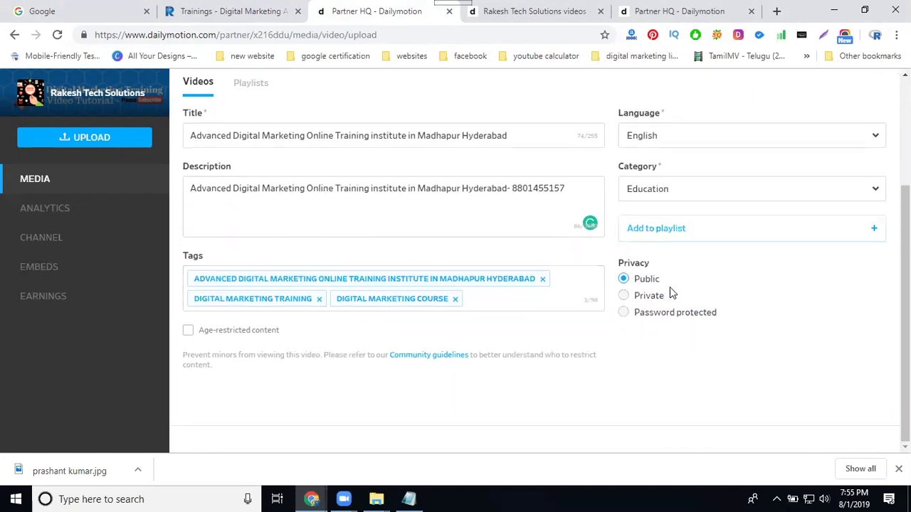
scroll(640, 229, up, 2)
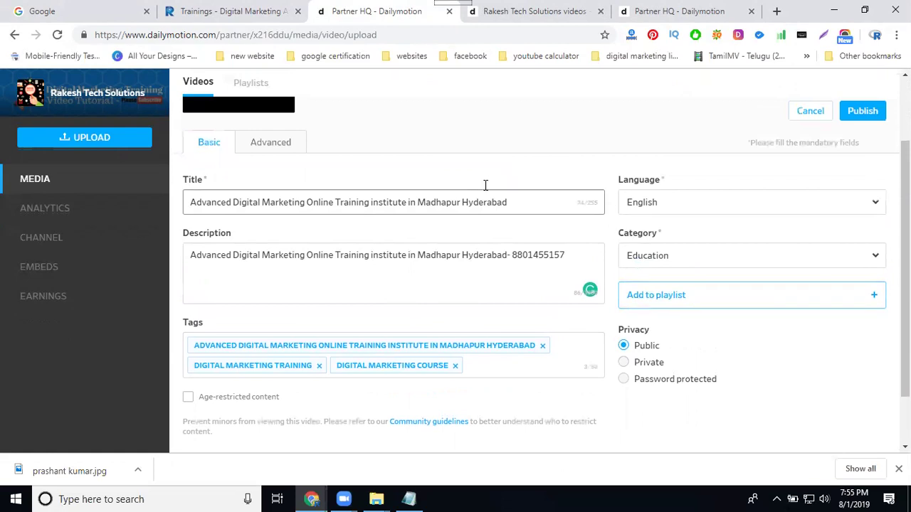
In a new Playlists tab, start a playlist titled 'Advanced Digital Marketing Online Training'
middle_click(256, 90)
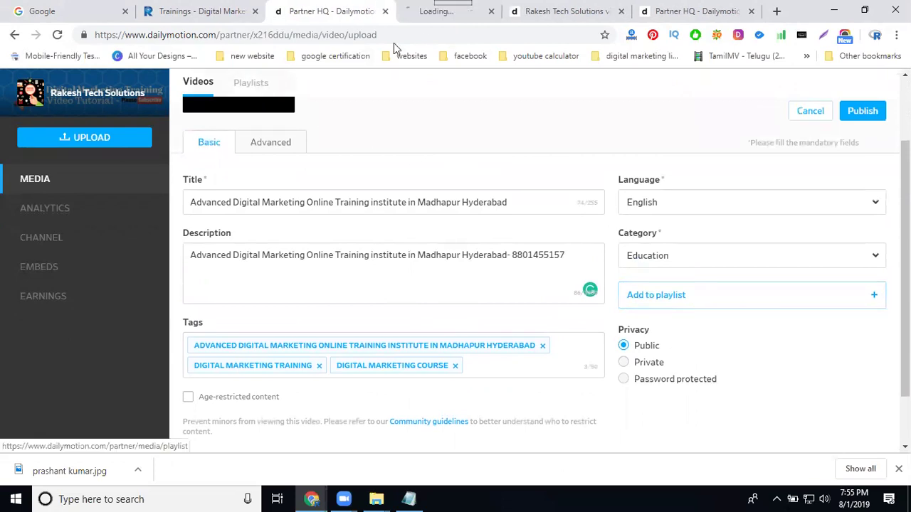
click(422, 10)
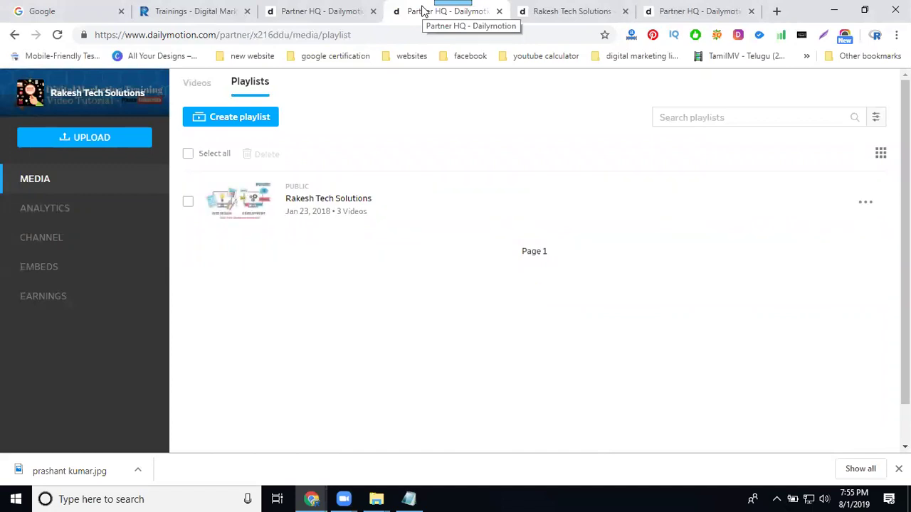
click(240, 122)
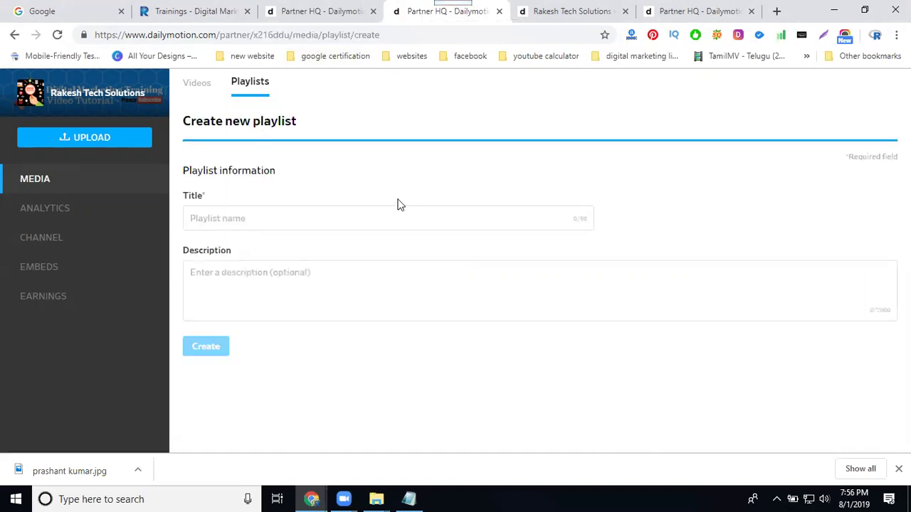
click(406, 223)
click(397, 277)
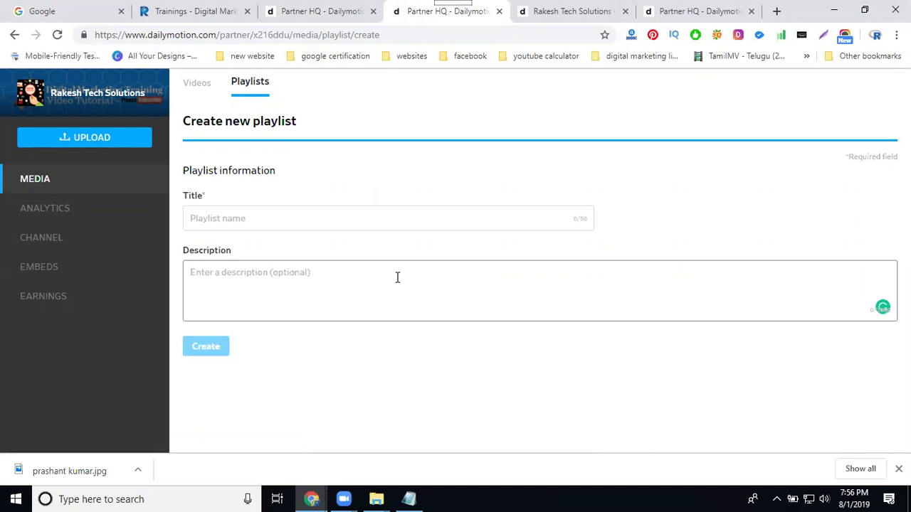
click(334, 218)
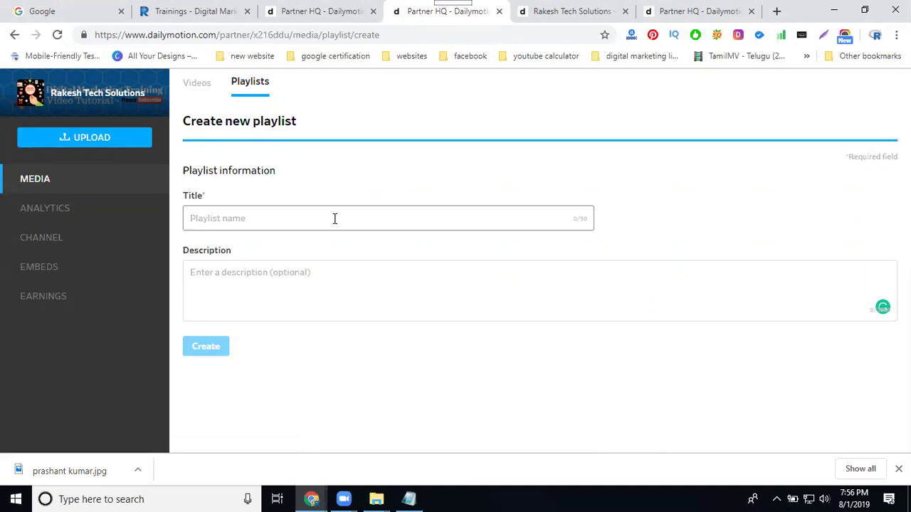
text(Advanced Digital Marketing Online Training institu)
drag(368, 224, 462, 223)
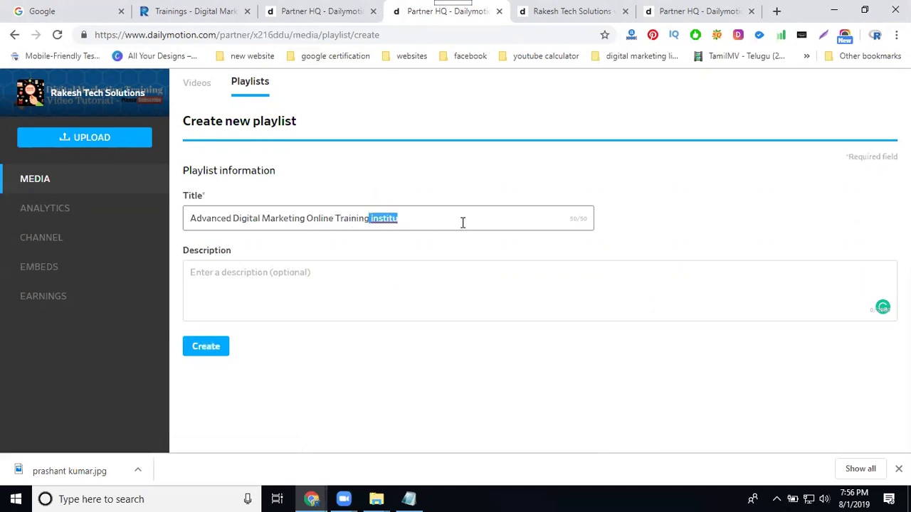
key(BackSpace)
key(ctrl+a)
click(427, 283)
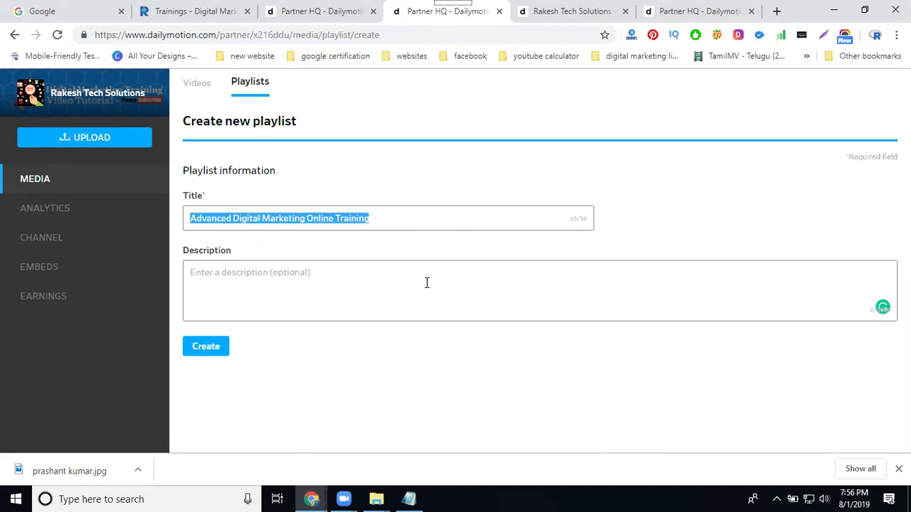
Copy the full video title into the playlist description and create the playlist
click(305, 9)
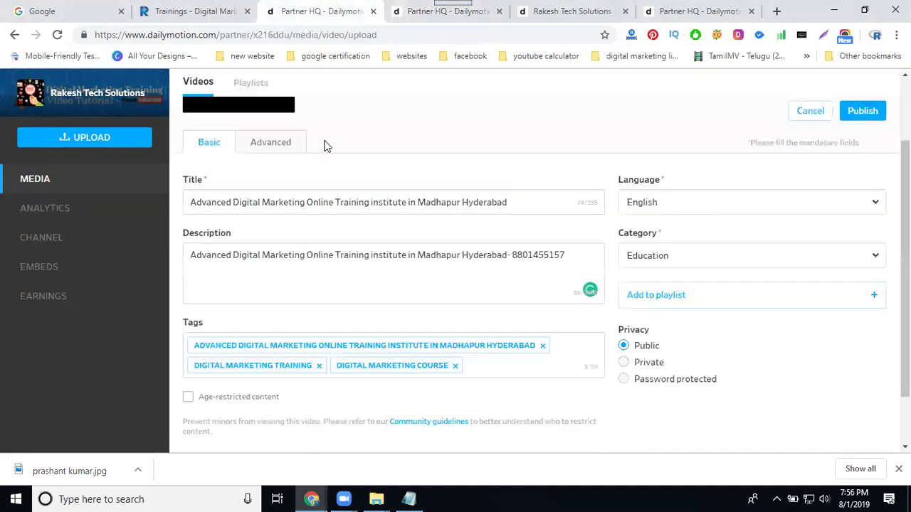
click(333, 210)
key(ctrl+a)
key(ctrl+c)
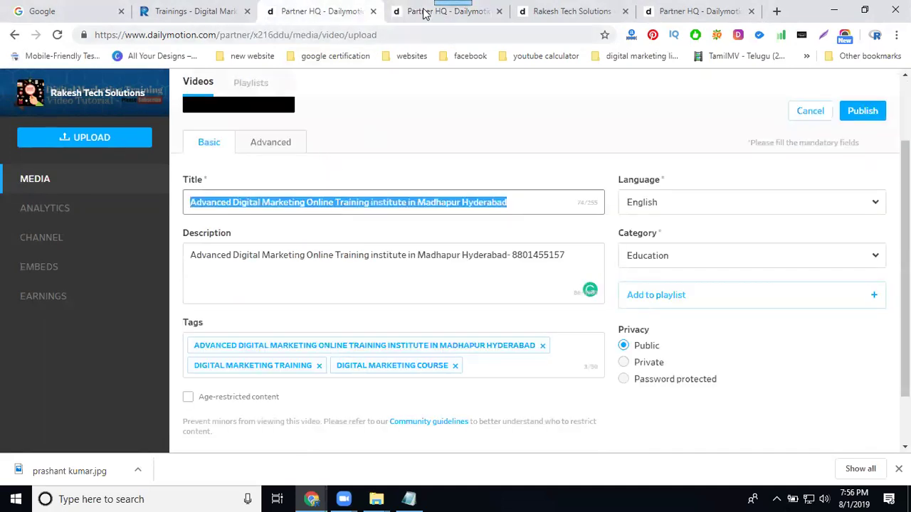
click(449, 10)
key(ctrl+v)
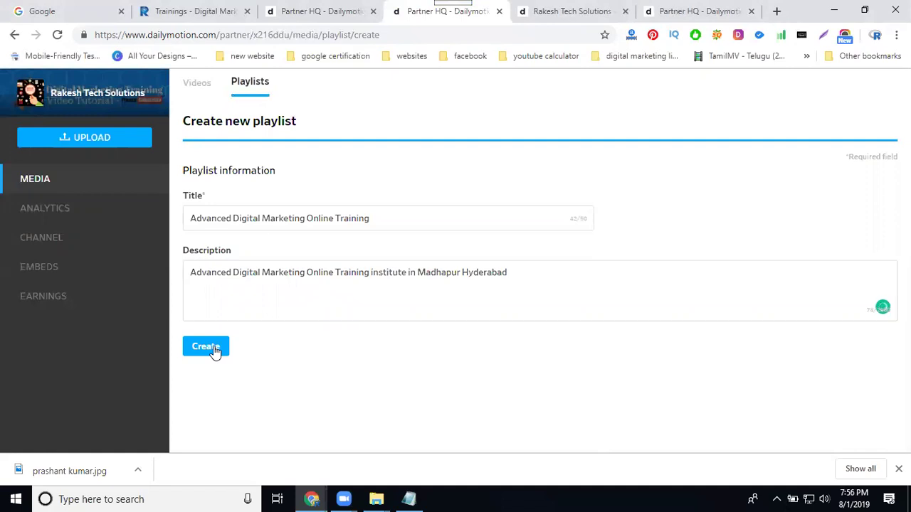
click(212, 347)
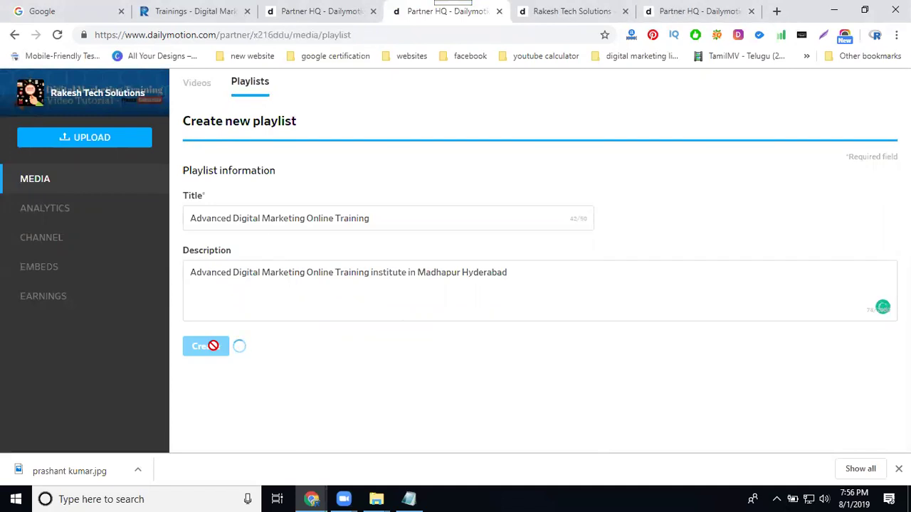
Start a playlist titled 'digital marketing training course' with that title copied into its description
click(249, 122)
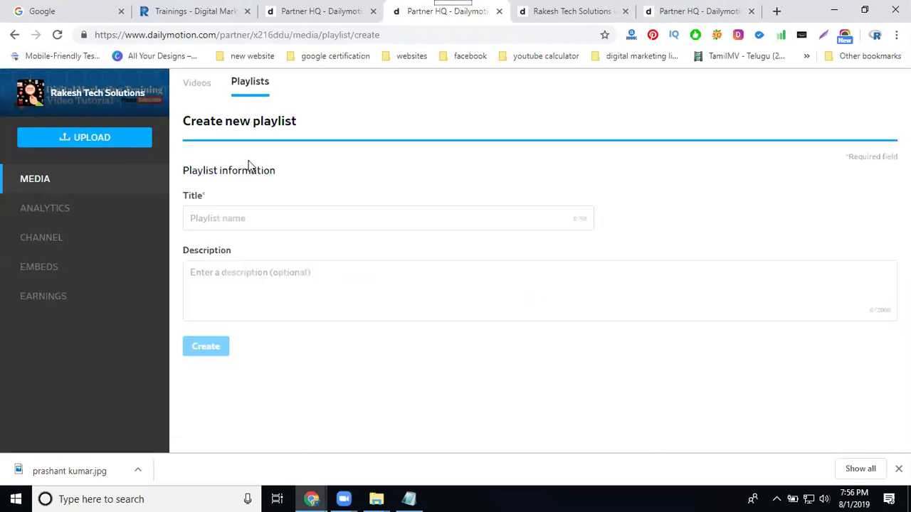
click(245, 222)
text(dig)
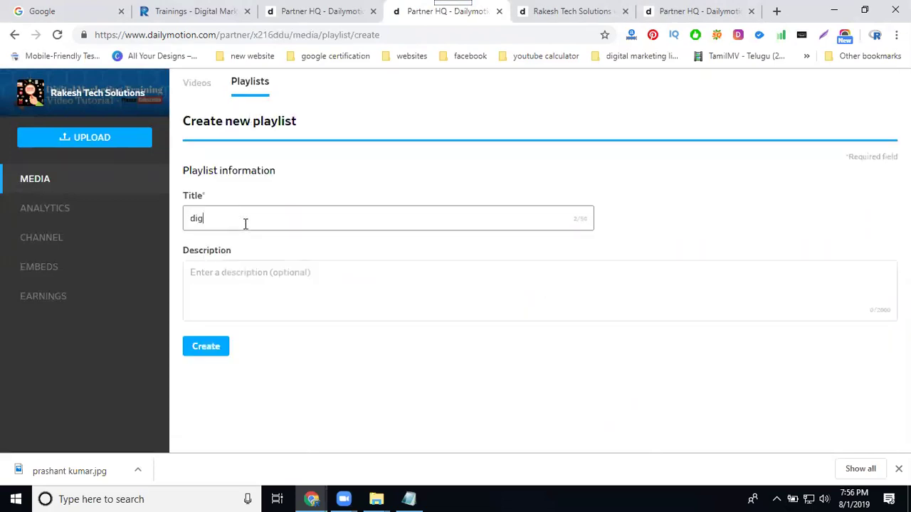
text(ital marke)
text(ting training c)
text(ourse)
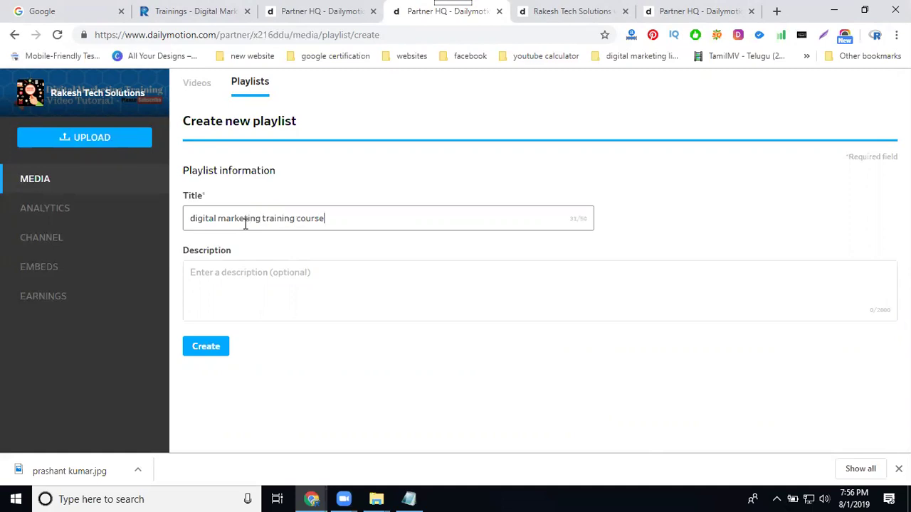
key(ctrl+a)
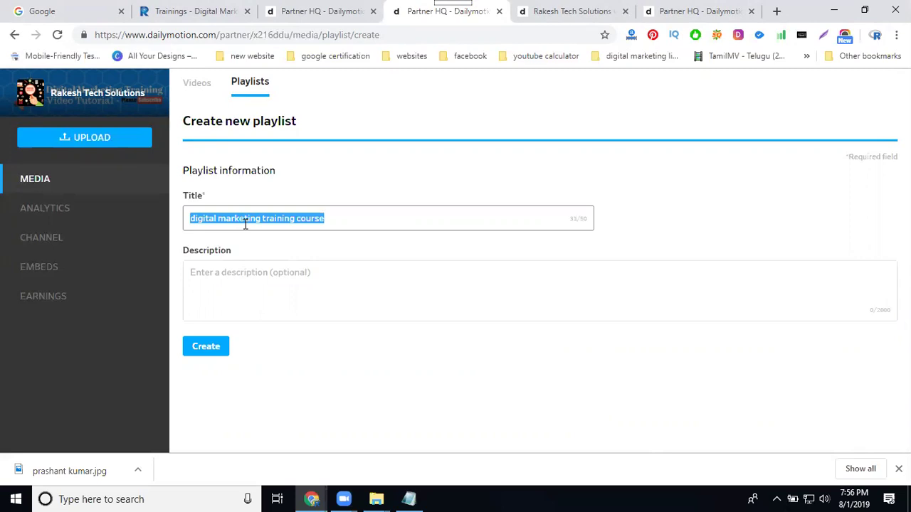
key(ctrl+c)
key(Tab)
key(ctrl+v)
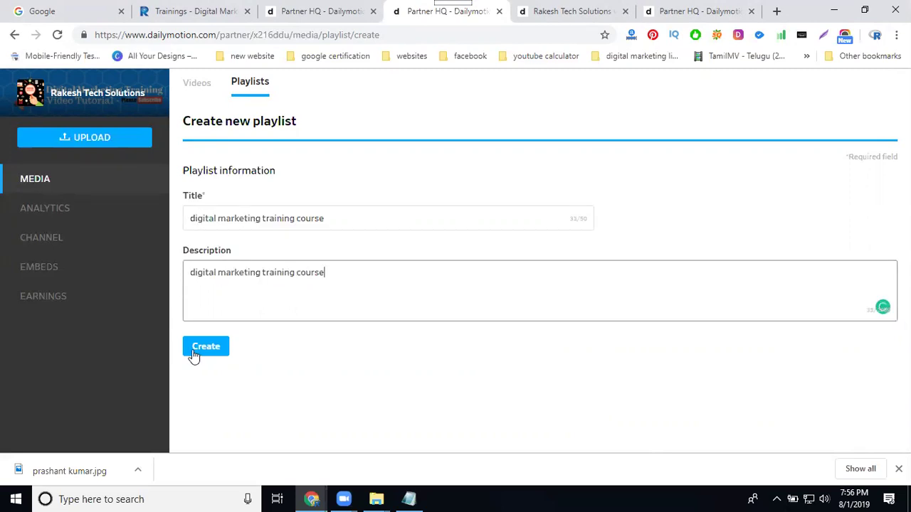
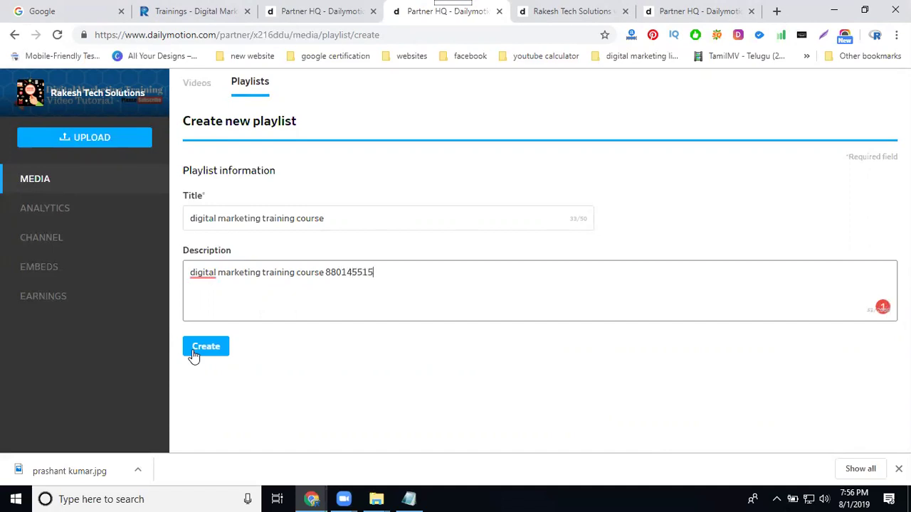
Append the contact phone number to the description, create the playlist, and return to the video details
click(207, 346)
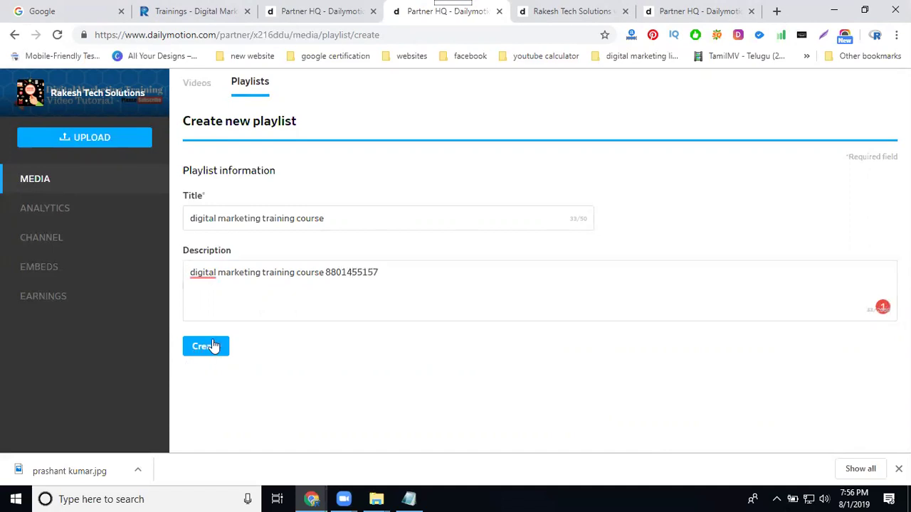
click(327, 8)
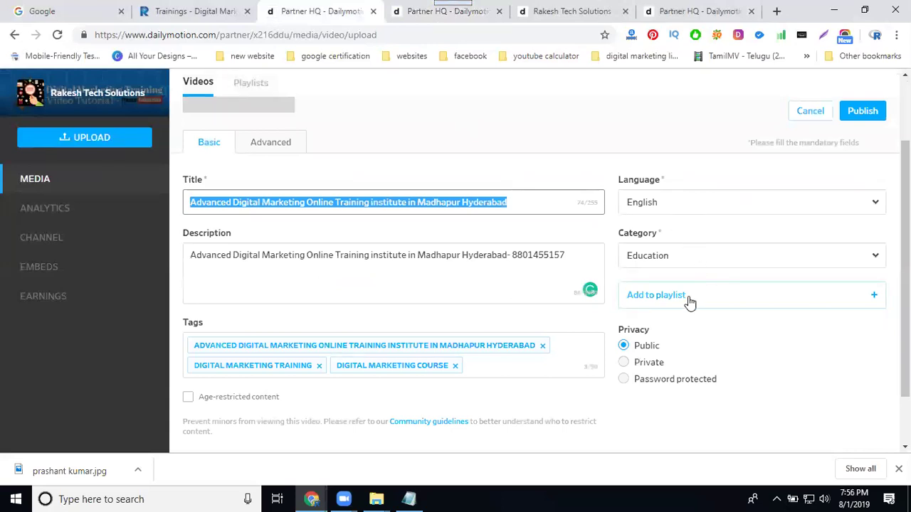
Add the video to Advanced Digital Marketing Online Training, digital marketing training course and Rakesh Tech Solutions playlists
click(689, 301)
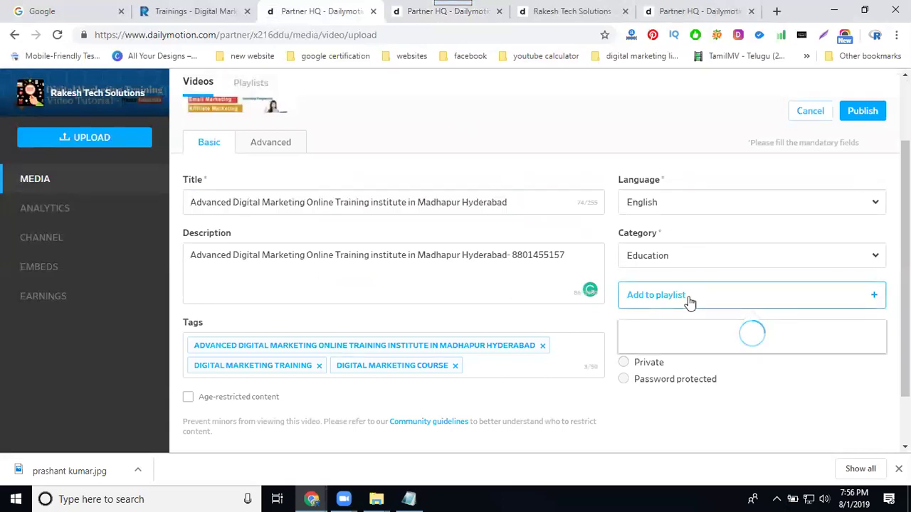
click(683, 363)
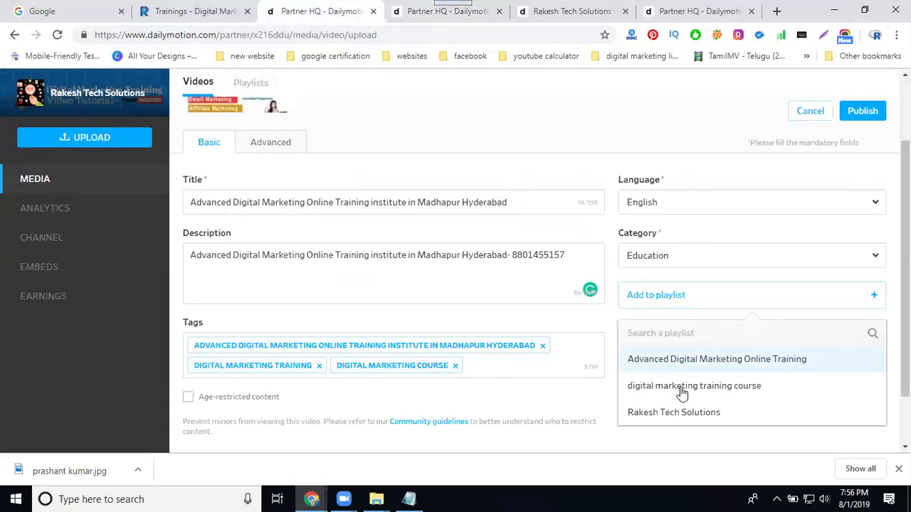
click(681, 392)
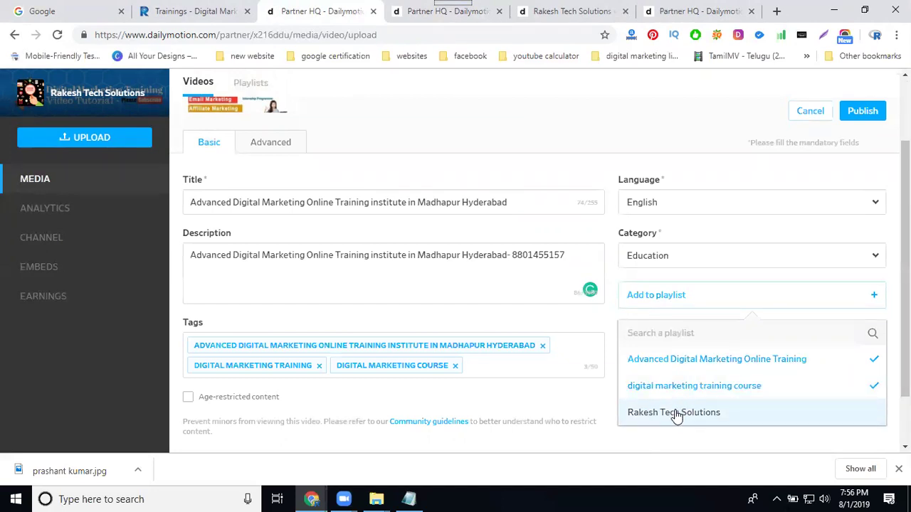
click(667, 125)
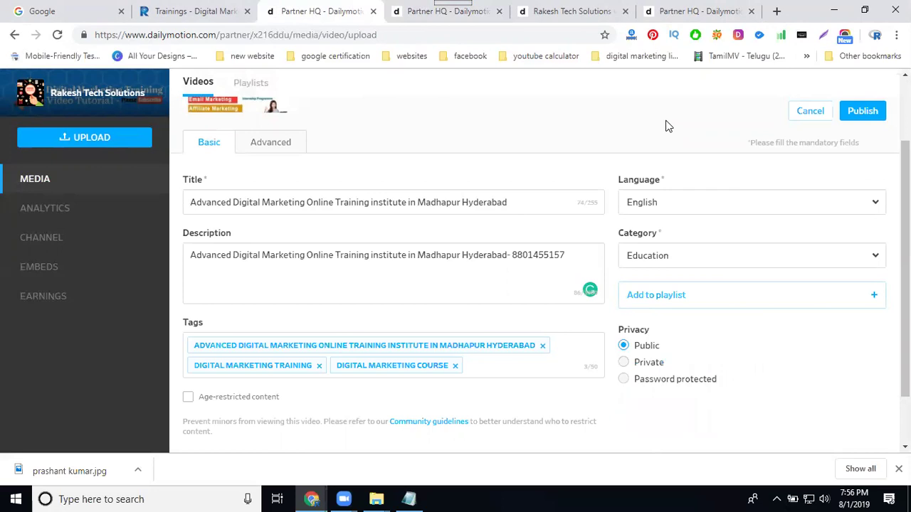
click(627, 296)
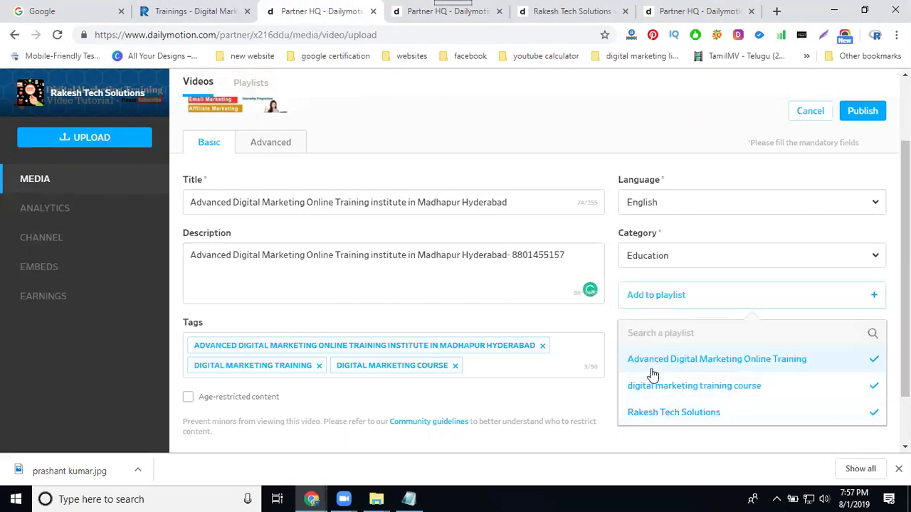
click(616, 126)
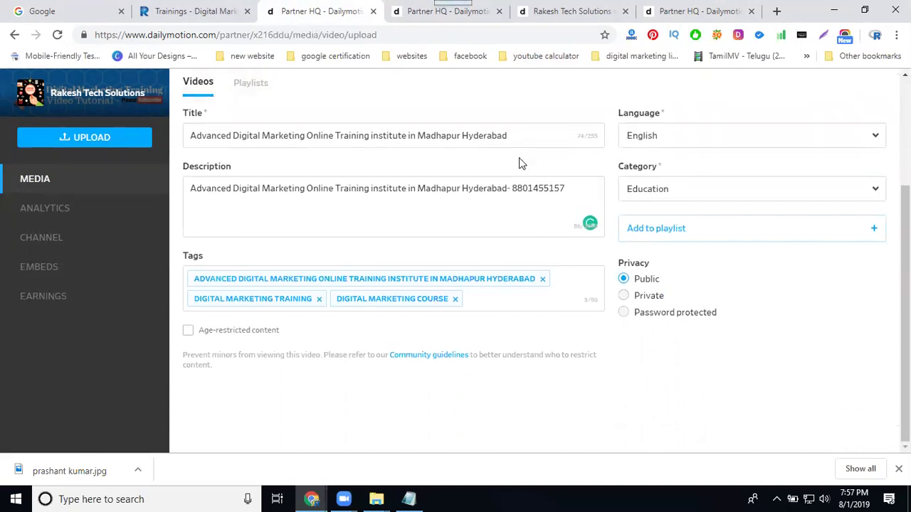
Publish the uploaded Madhapur video, open its share link in a new tab, and show Advanced settings
scroll(631, 209, up, 3)
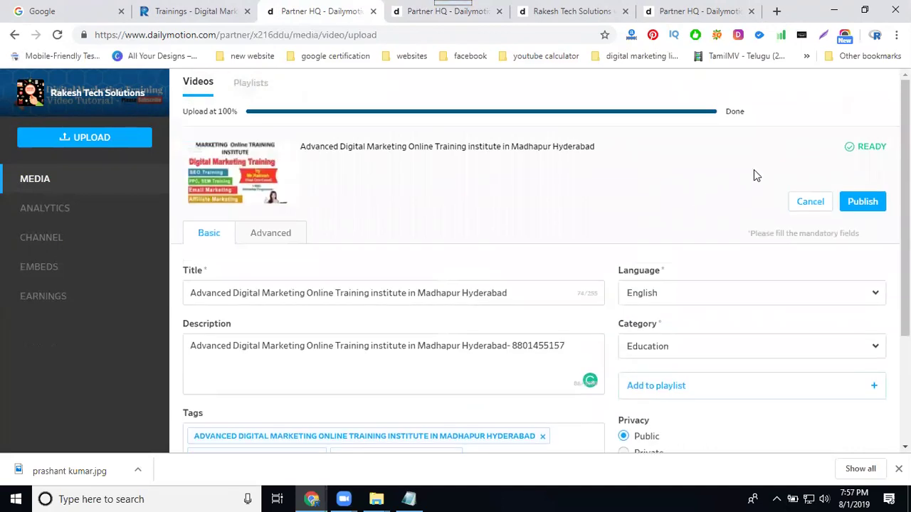
click(860, 204)
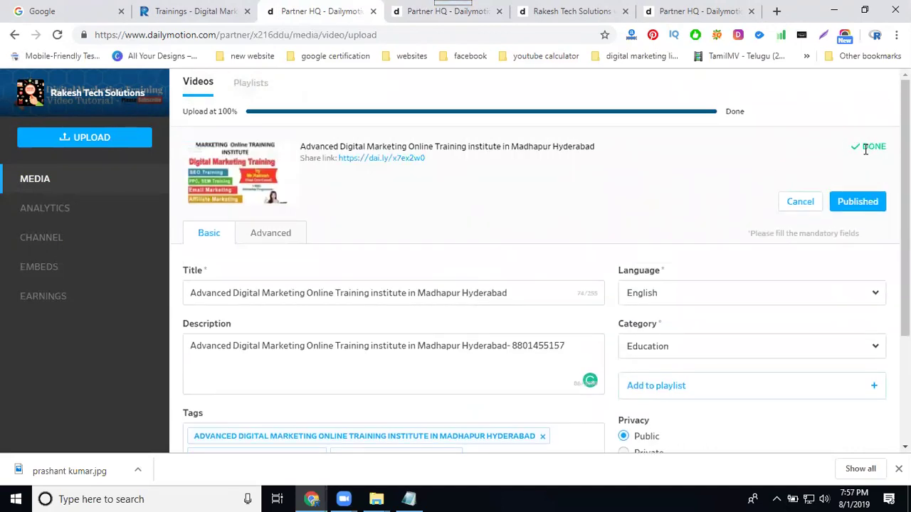
click(870, 209)
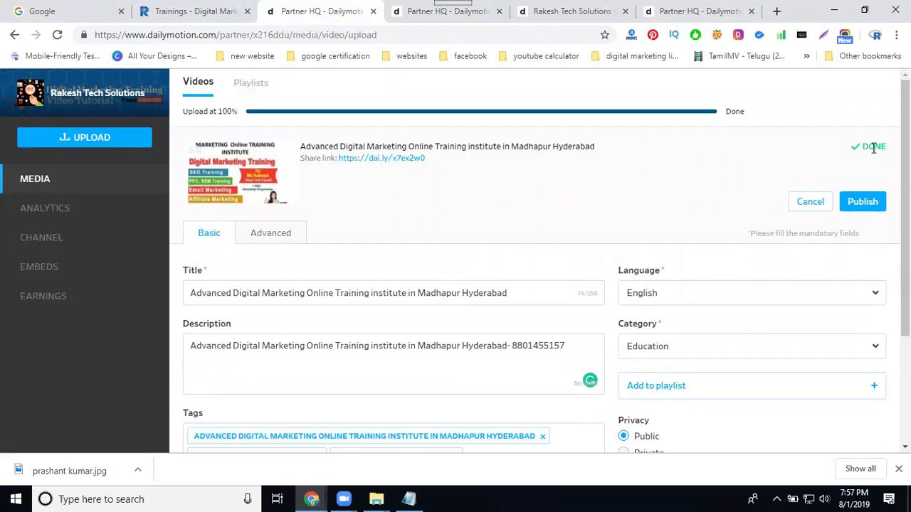
click(868, 202)
click(864, 203)
click(416, 160)
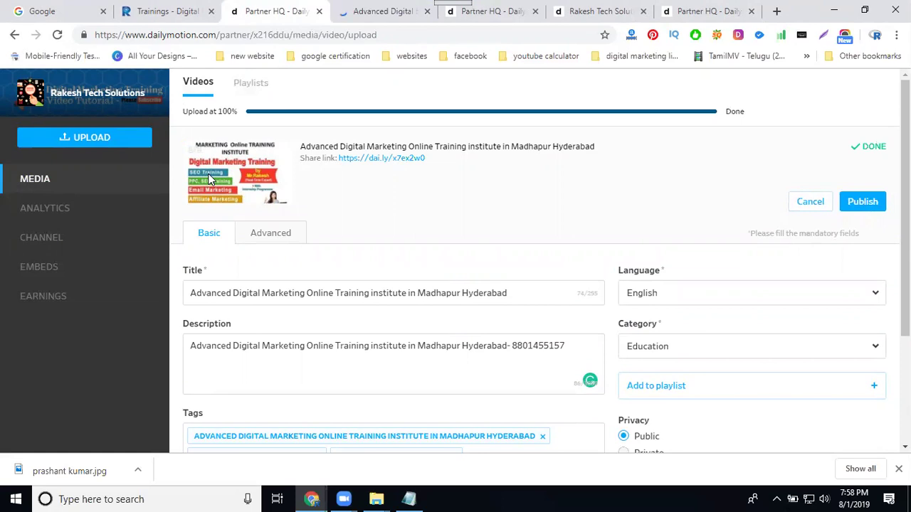
click(244, 239)
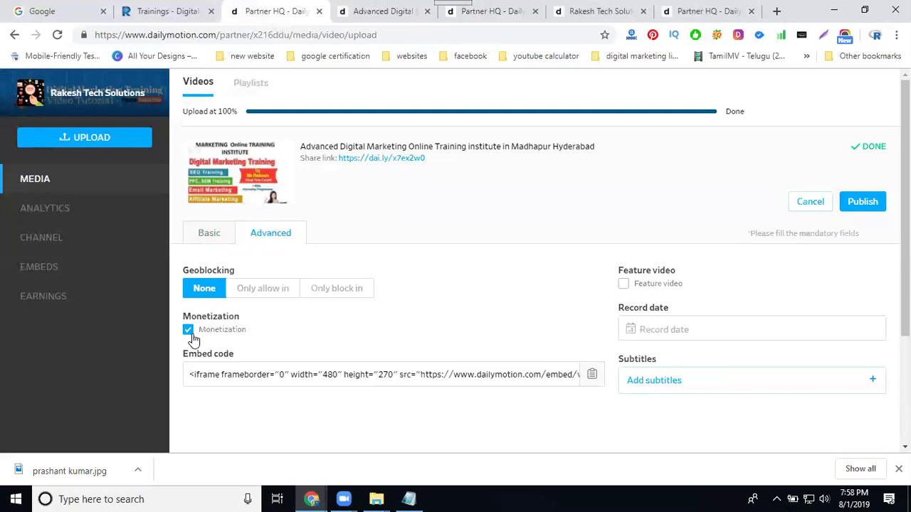
Go to the Madhapur video's public page tab and bring up its Share the video dialog
click(370, 12)
click(313, 35)
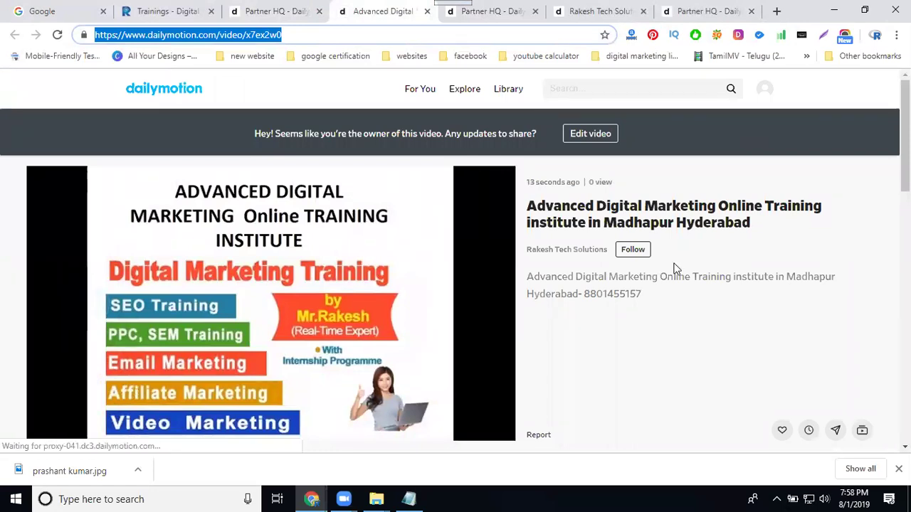
click(834, 430)
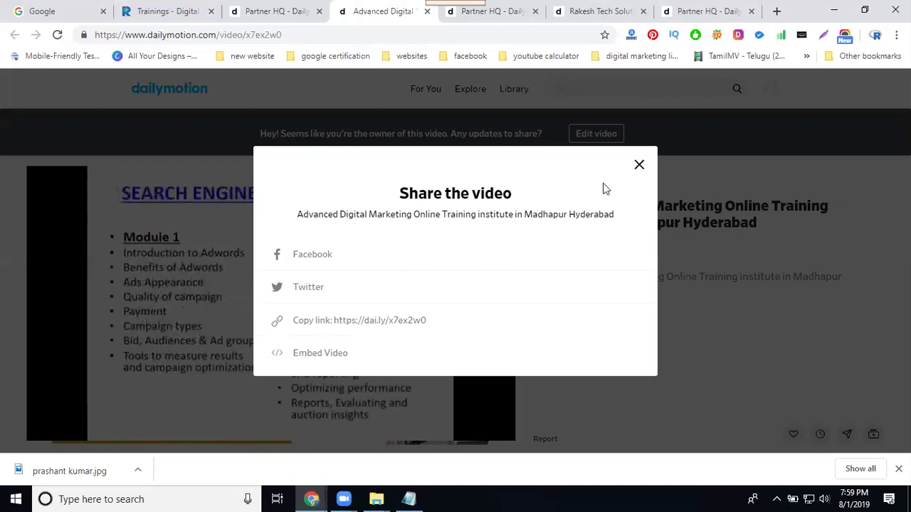
Close the share dialog, pause the Madhapur video, and return to the Partner HQ upload tab
click(639, 165)
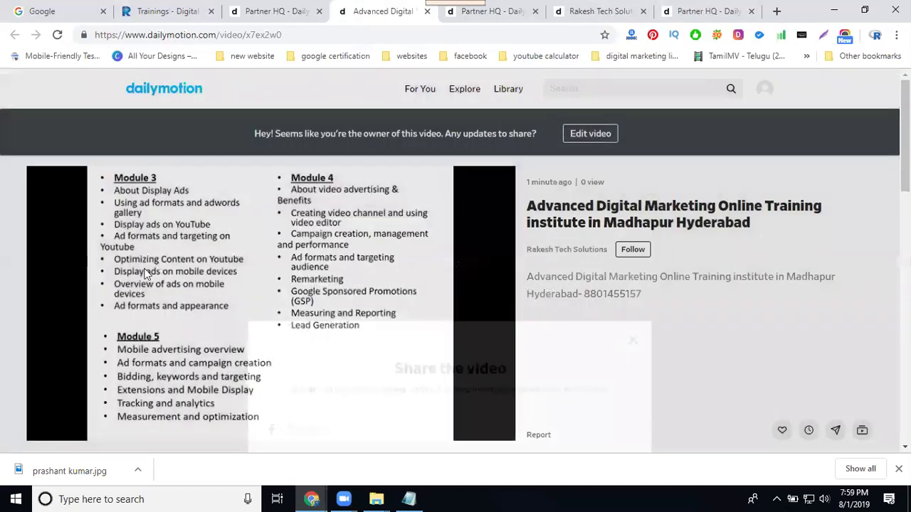
click(82, 304)
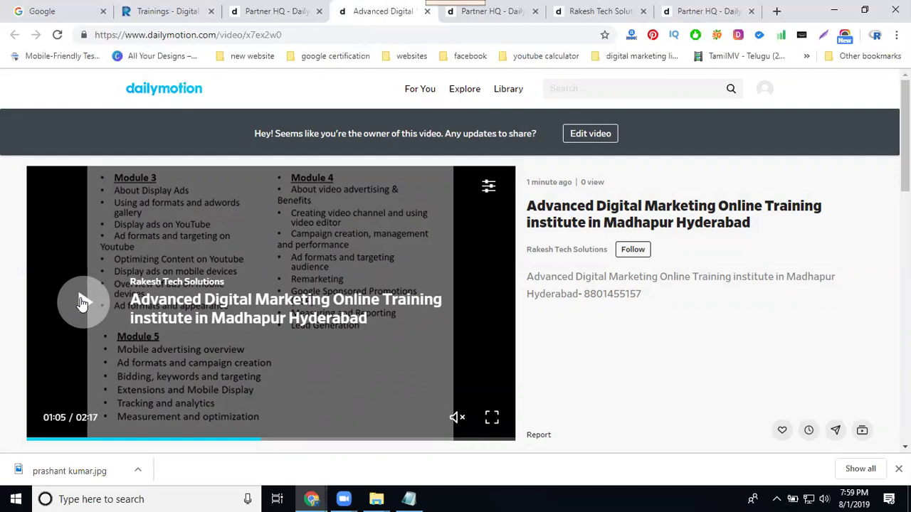
click(258, 13)
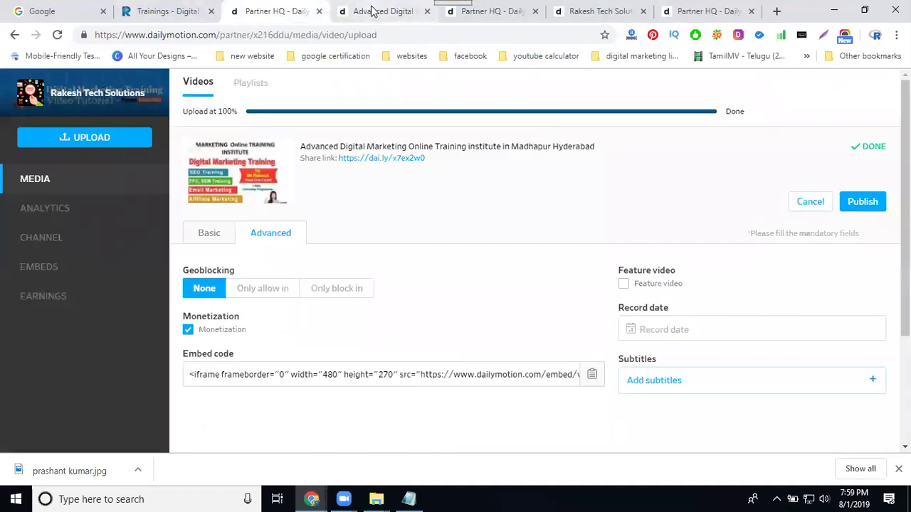
In the channel info tab, strip the URL path to load Dailymotion's Featured India Explore page
click(488, 14)
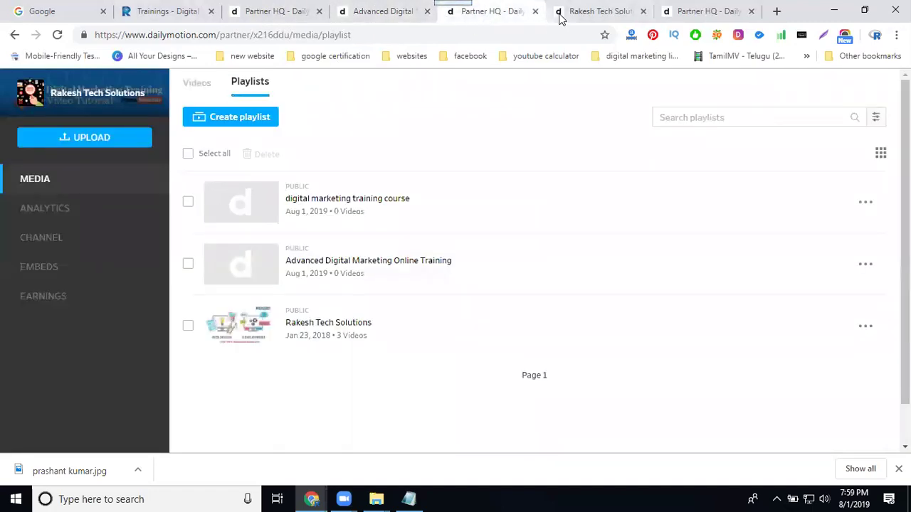
click(708, 10)
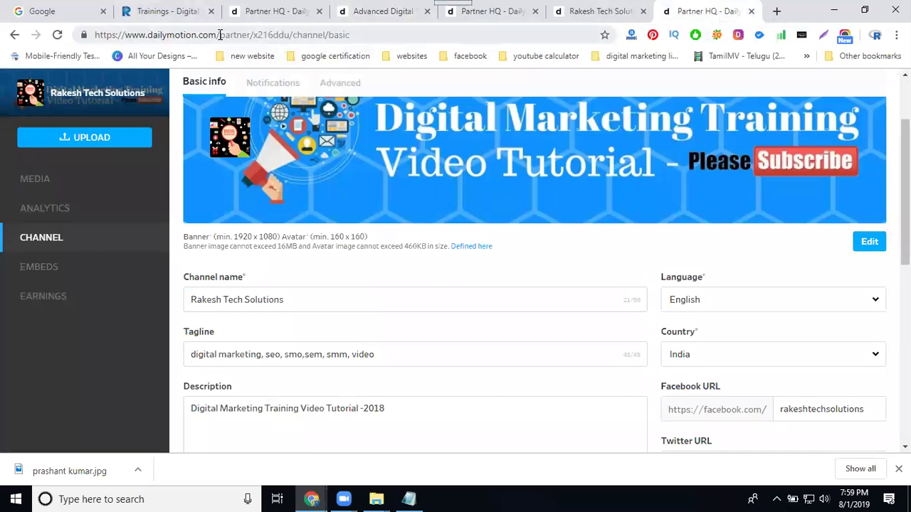
drag(220, 35, 447, 35)
key(BackSpace)
key(Return)
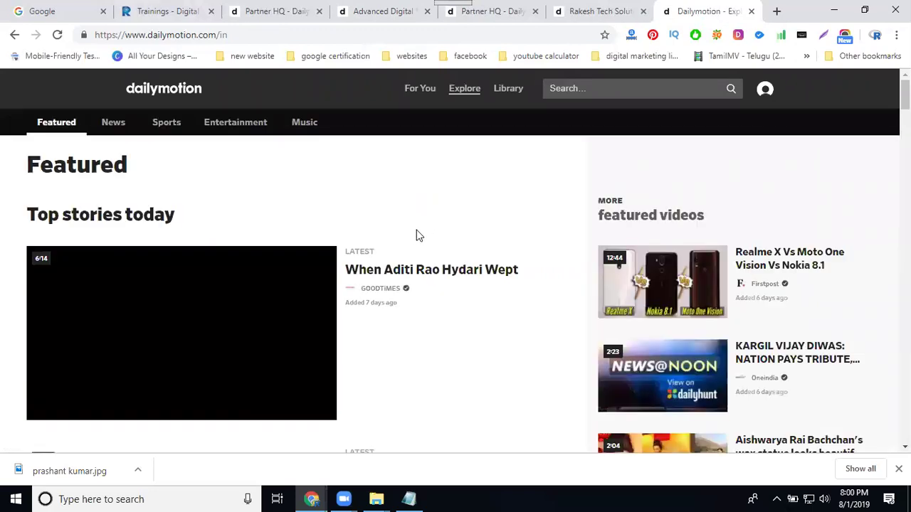
Open the Aditi Rao Hydari top story in a new tab, play it, then close it
right_click(379, 271)
click(412, 279)
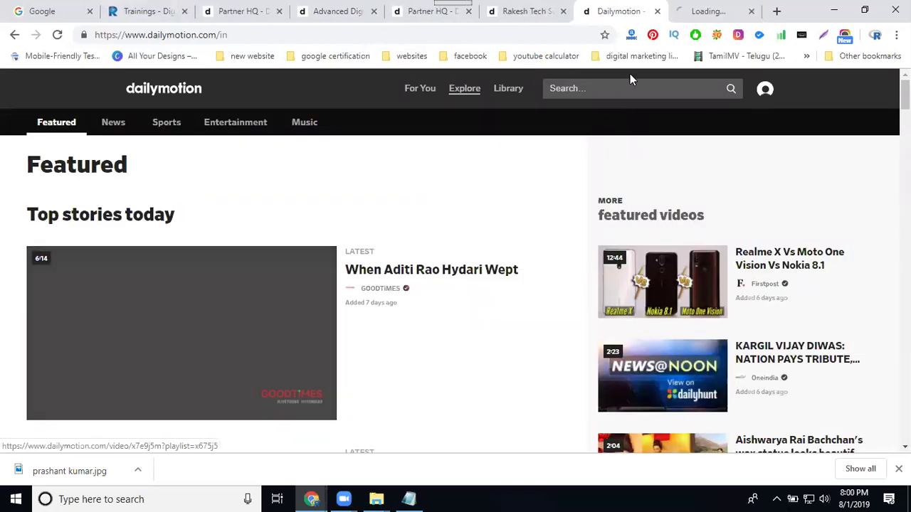
click(704, 11)
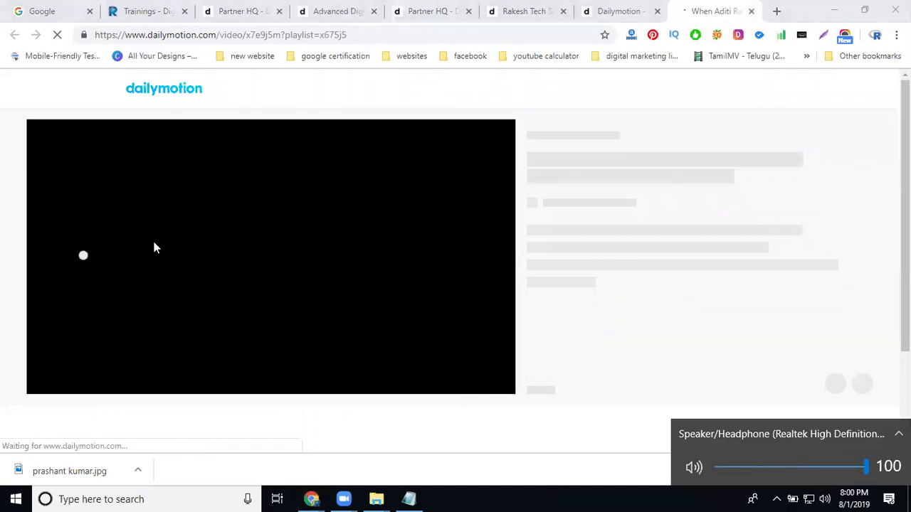
click(82, 262)
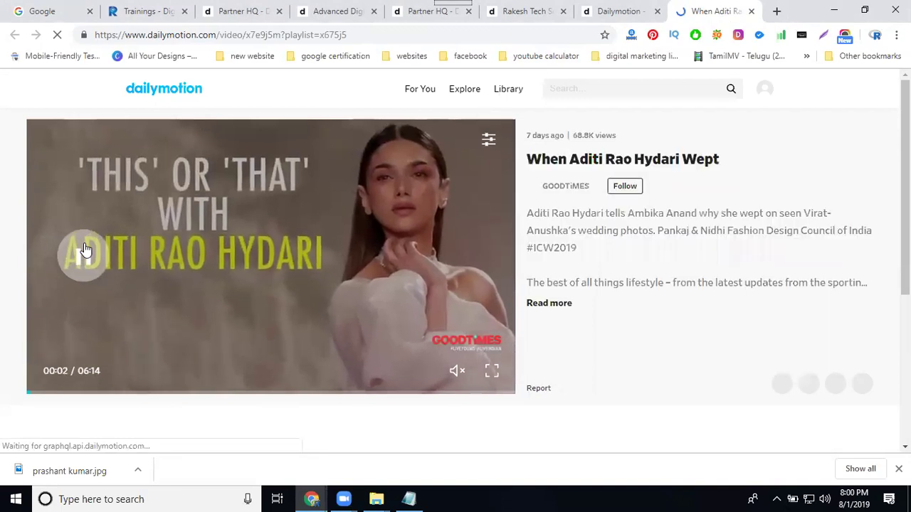
click(750, 11)
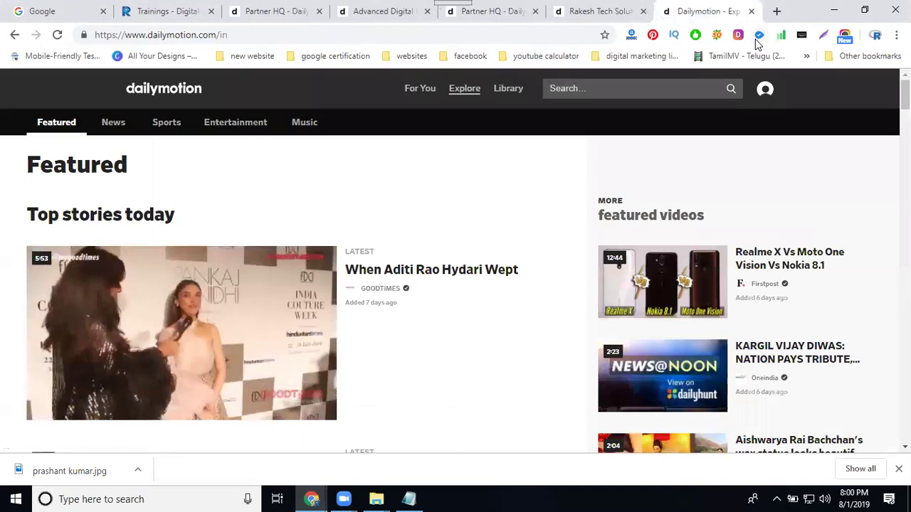
Open the Realme X comparison video in a new tab and play it, pausing once
right_click(670, 283)
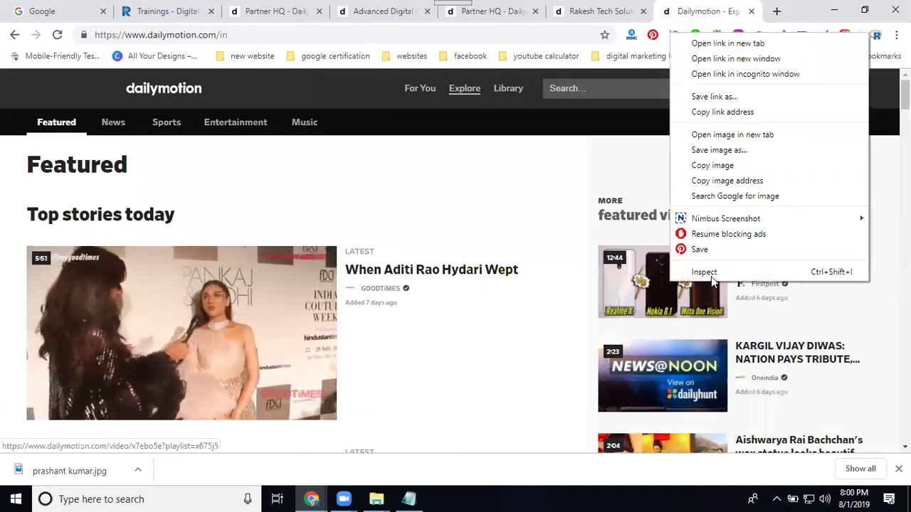
click(718, 42)
click(715, 11)
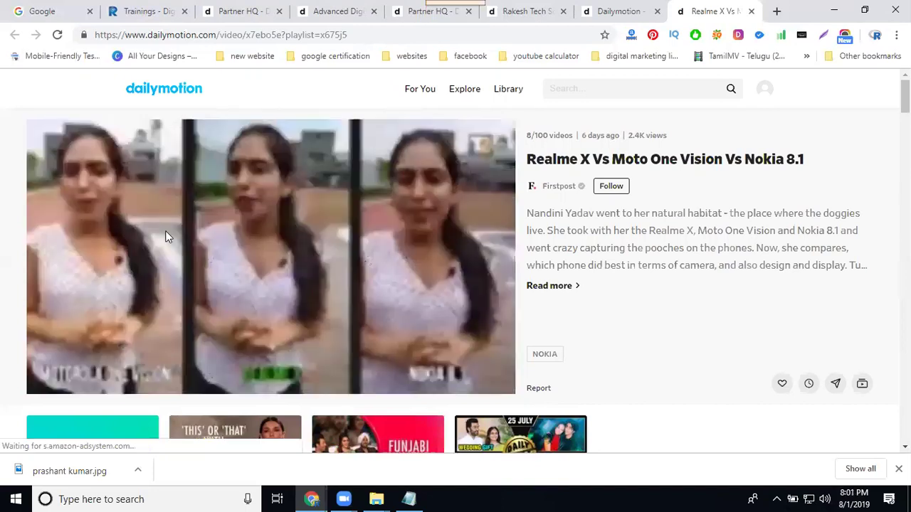
click(84, 258)
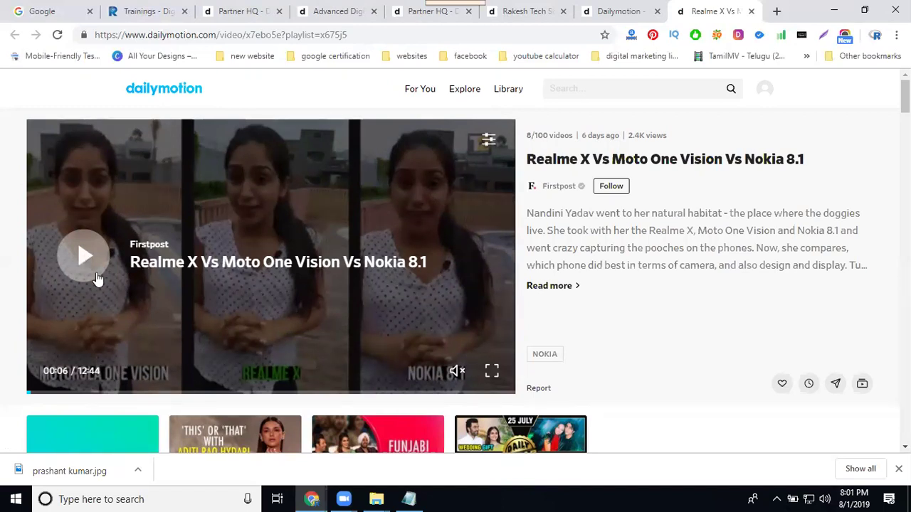
click(105, 211)
Go back through the Madhapur video tab to the Partner HQ upload page's advanced settings
click(331, 14)
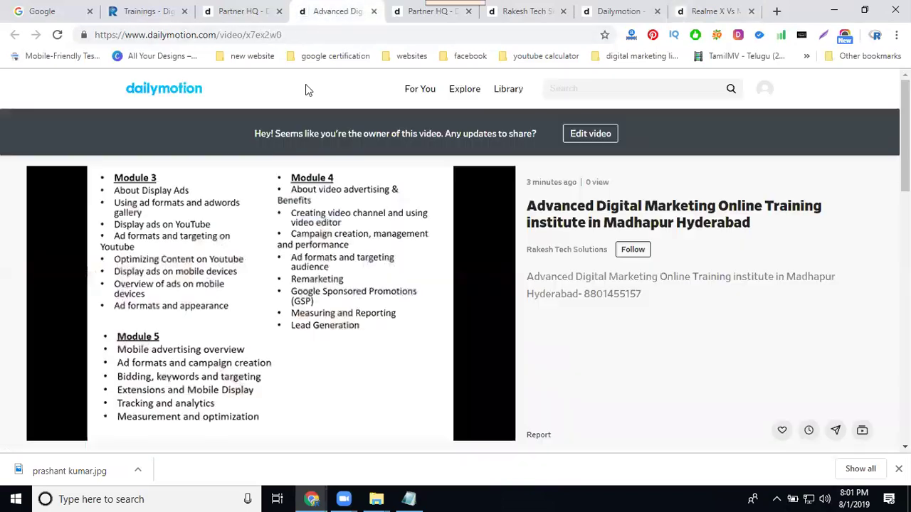
click(238, 12)
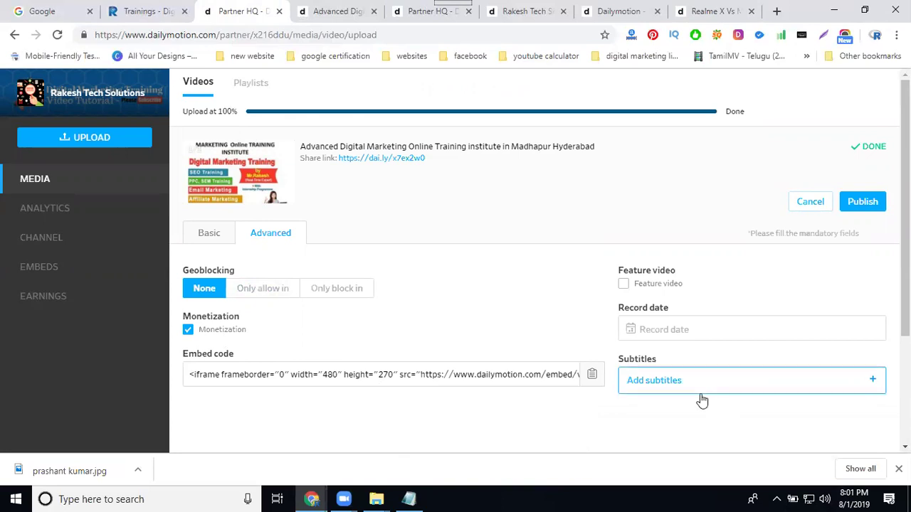
Mark the Madhapur video as featured, set record date August 1, 2019, and republish
scroll(570, 163, down, 1)
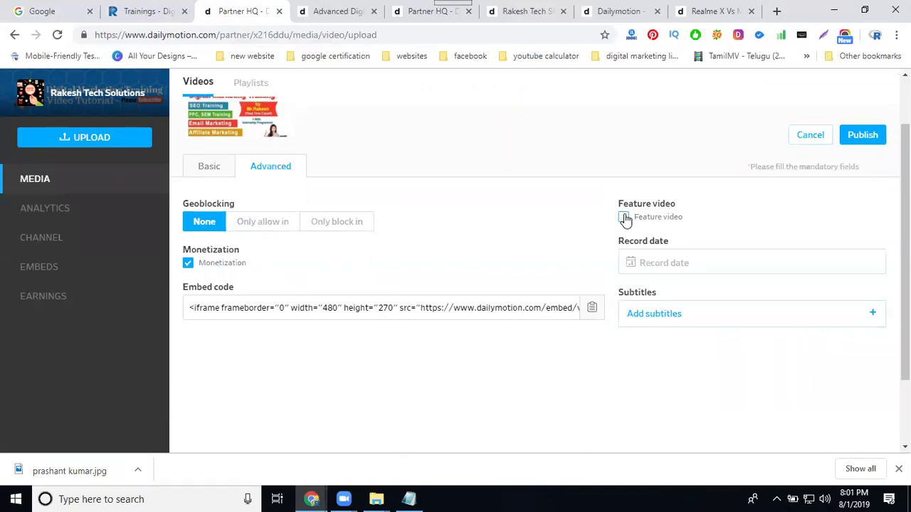
click(624, 217)
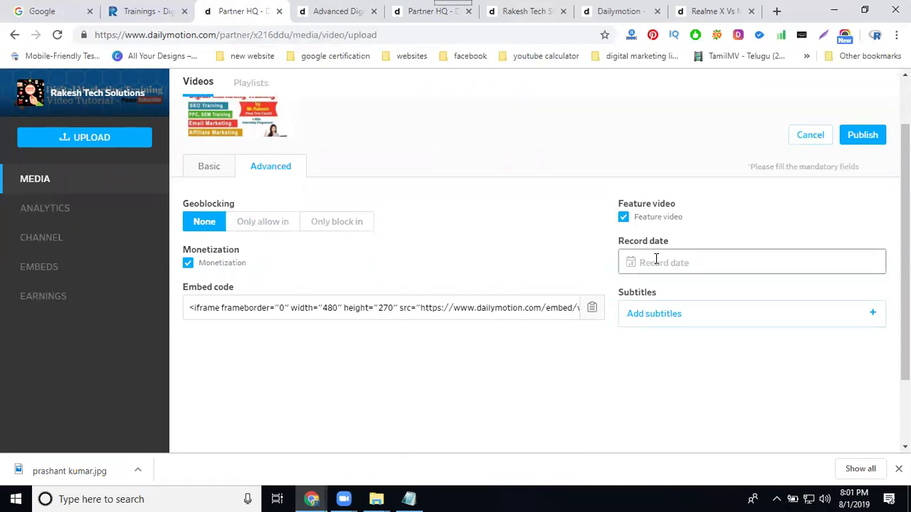
click(656, 262)
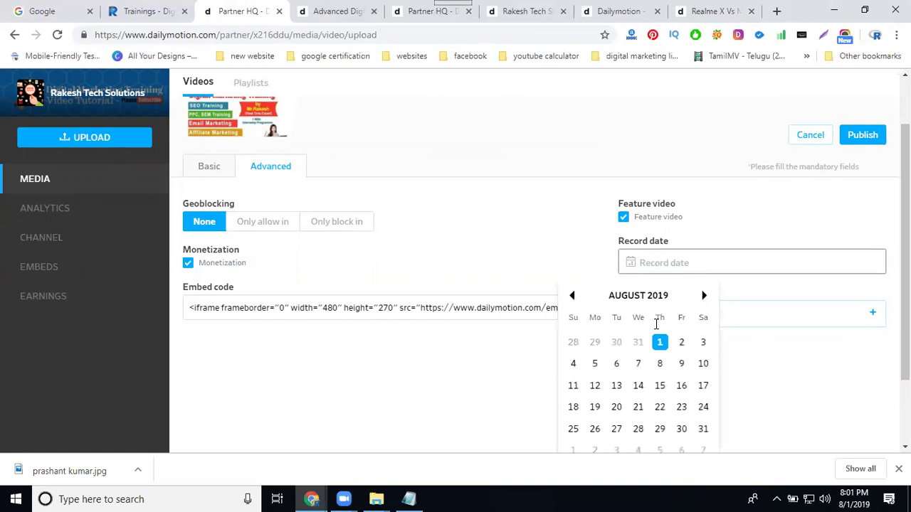
click(656, 347)
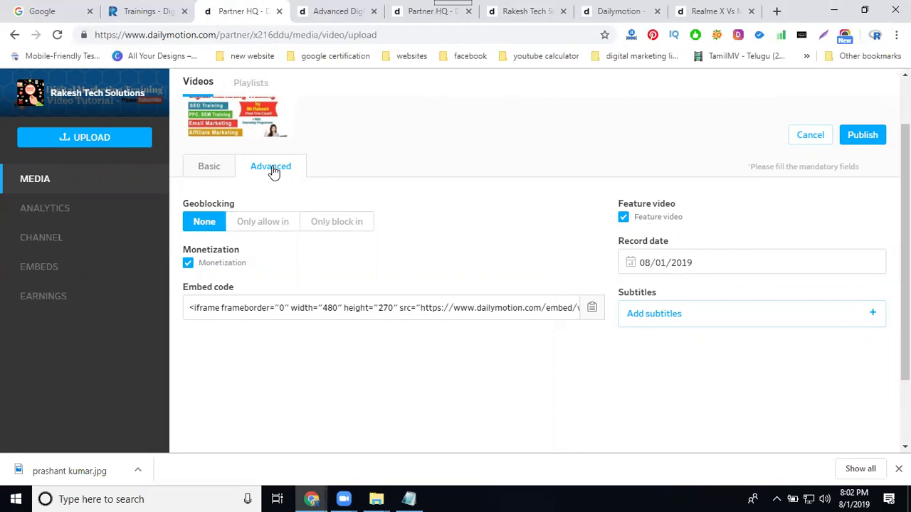
click(879, 138)
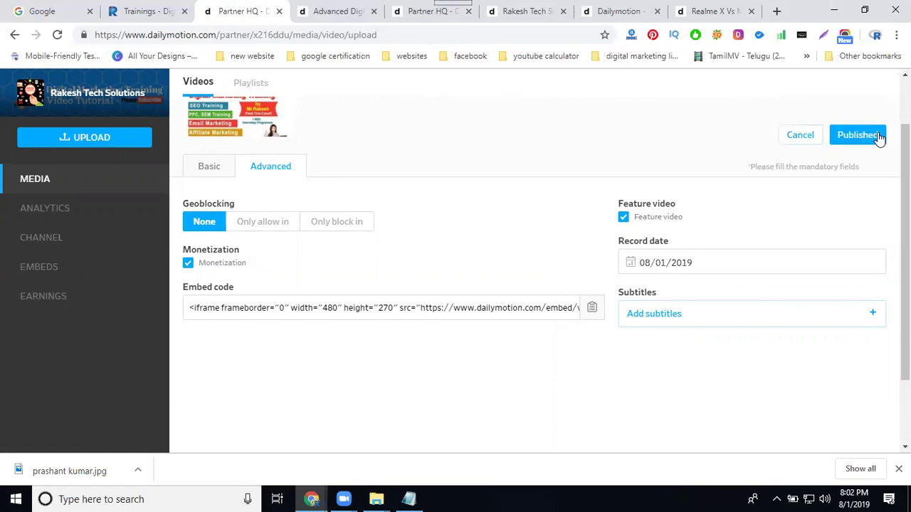